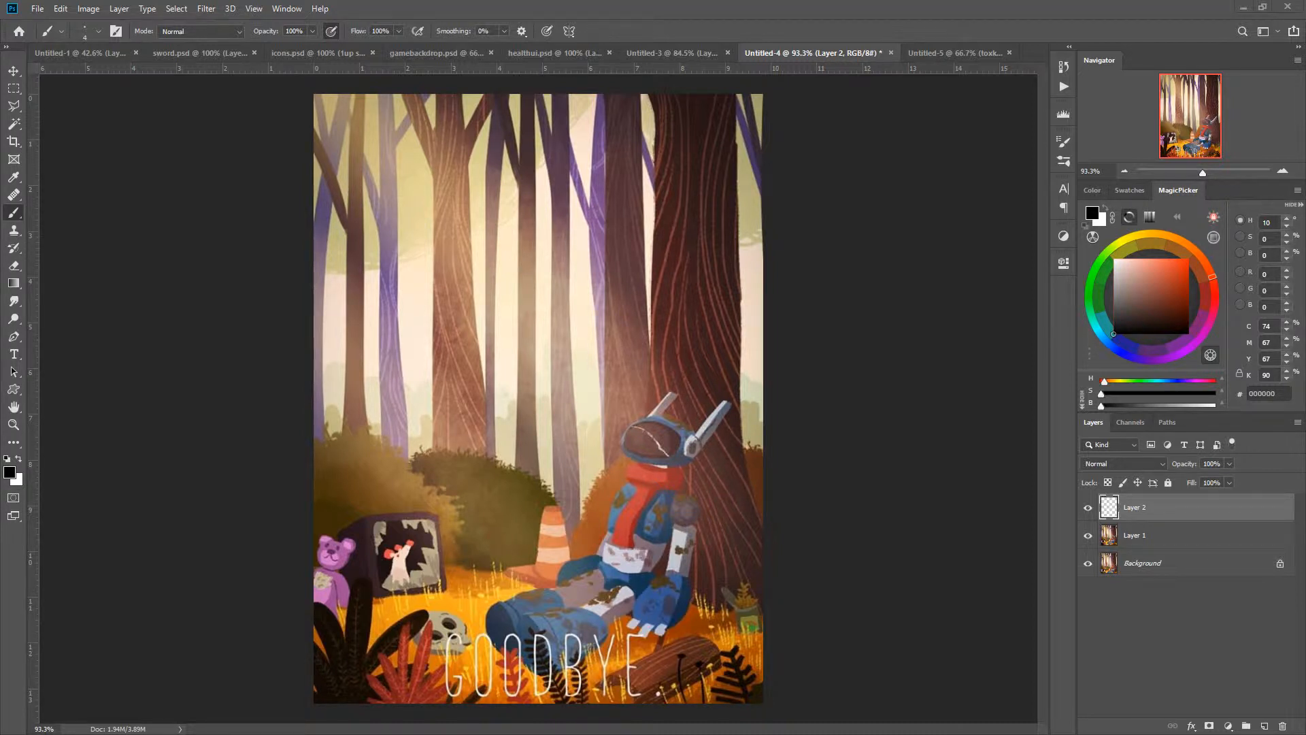
Mark up the title, robot and trees with FF2D03 guide lines and an ellipse on Layer 2, and delete that layer.
left_click(1188, 260)
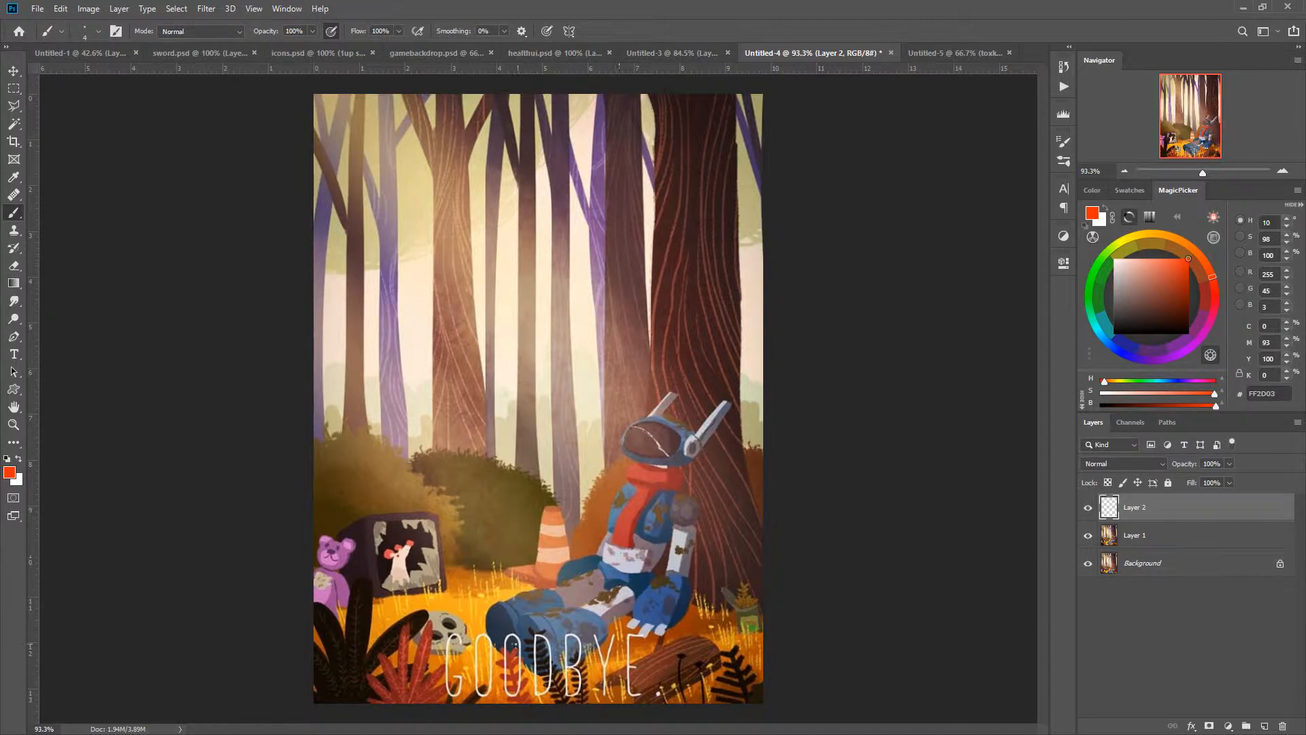
mouse_move(470, 650)
left_mouse_down()
mouse_move(550, 627)
mouse_move(496, 679)
mouse_move(490, 614)
left_mouse_up()
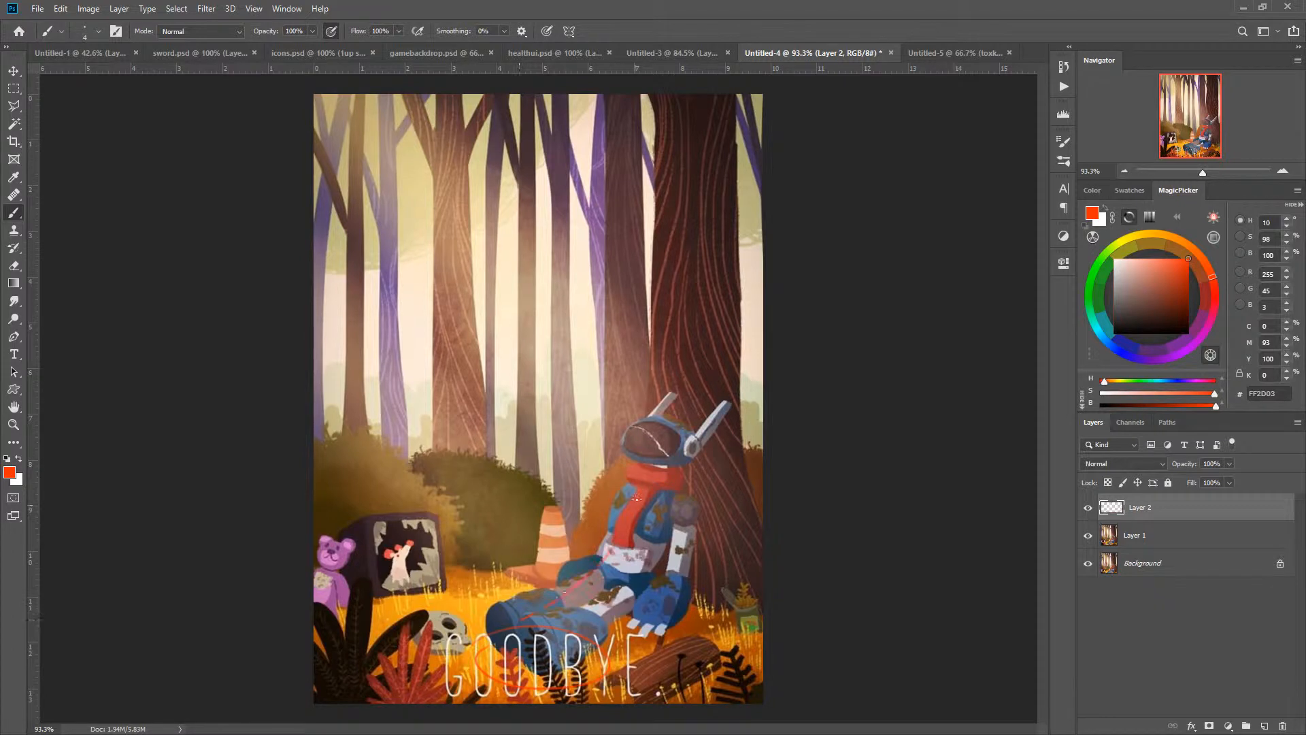
left_click(451, 180, "shift")
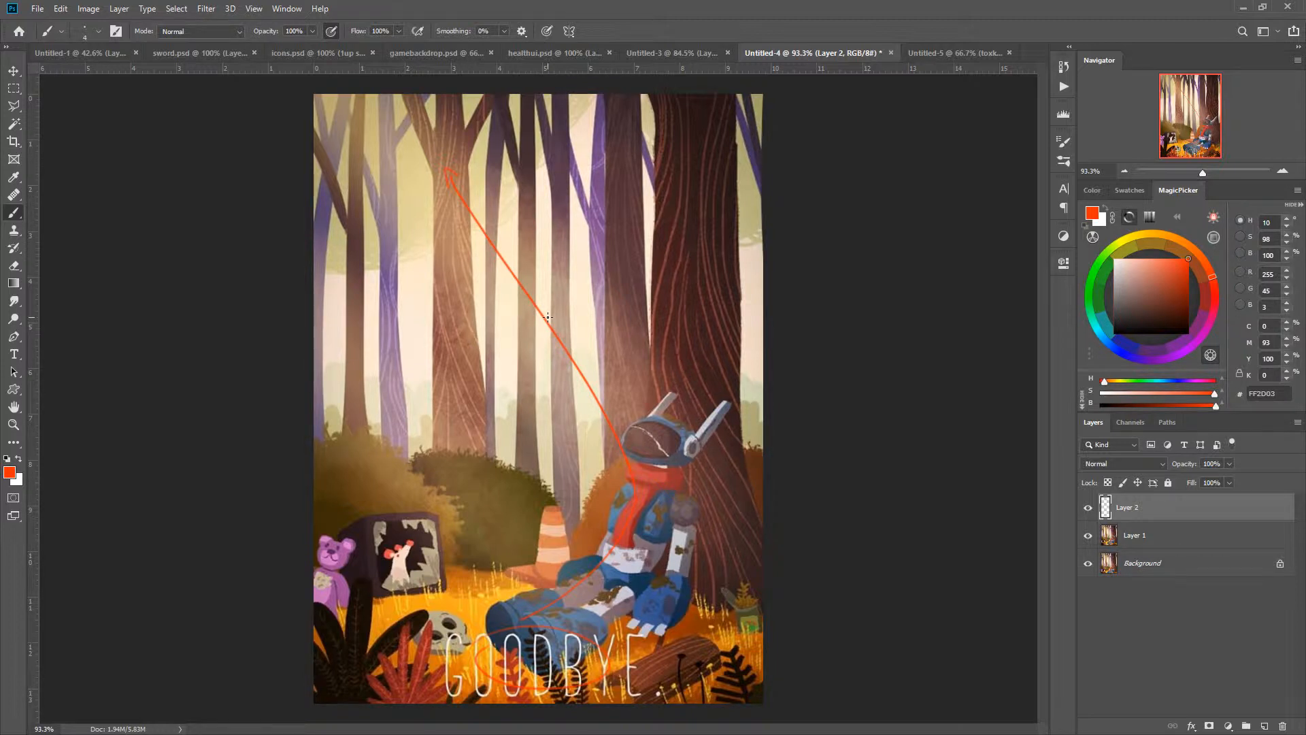
mouse_move(520, 364)
left_mouse_down()
mouse_move(415, 301)
mouse_move(416, 115)
mouse_move(562, 340)
mouse_move(488, 357)
left_mouse_up()
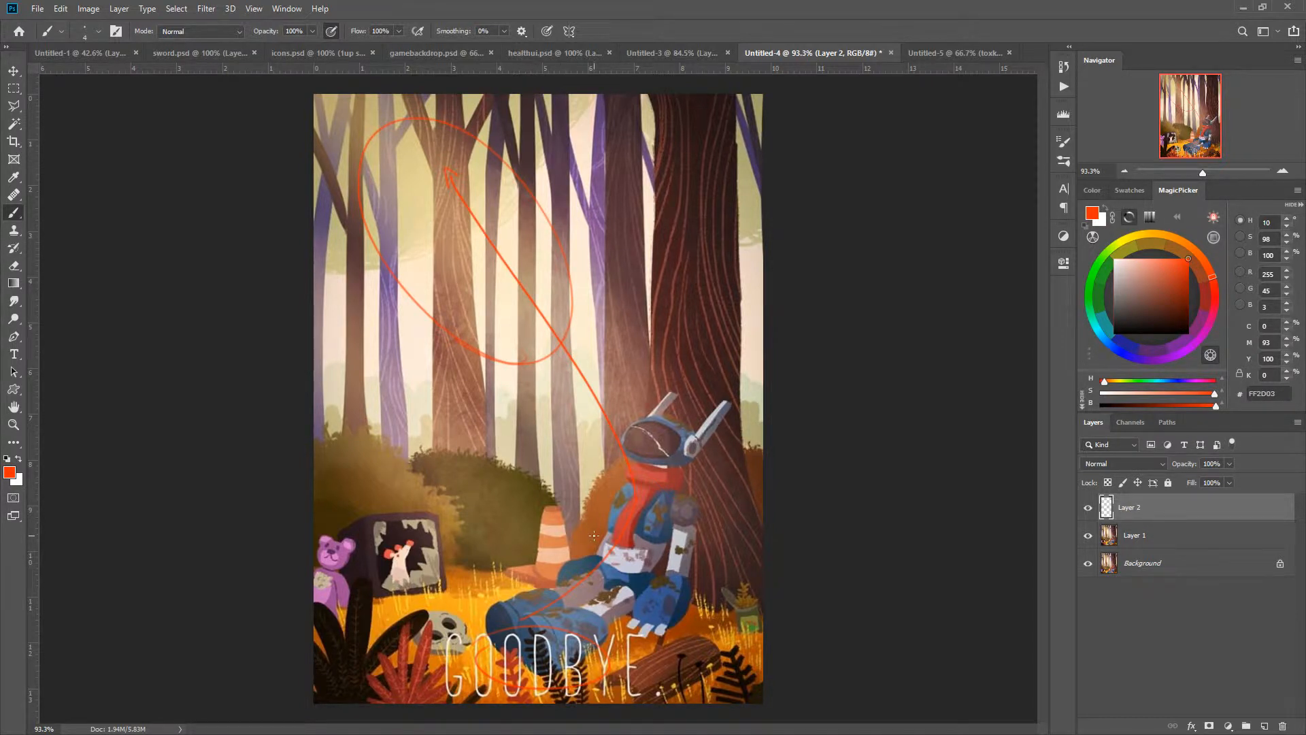
key("Delete")
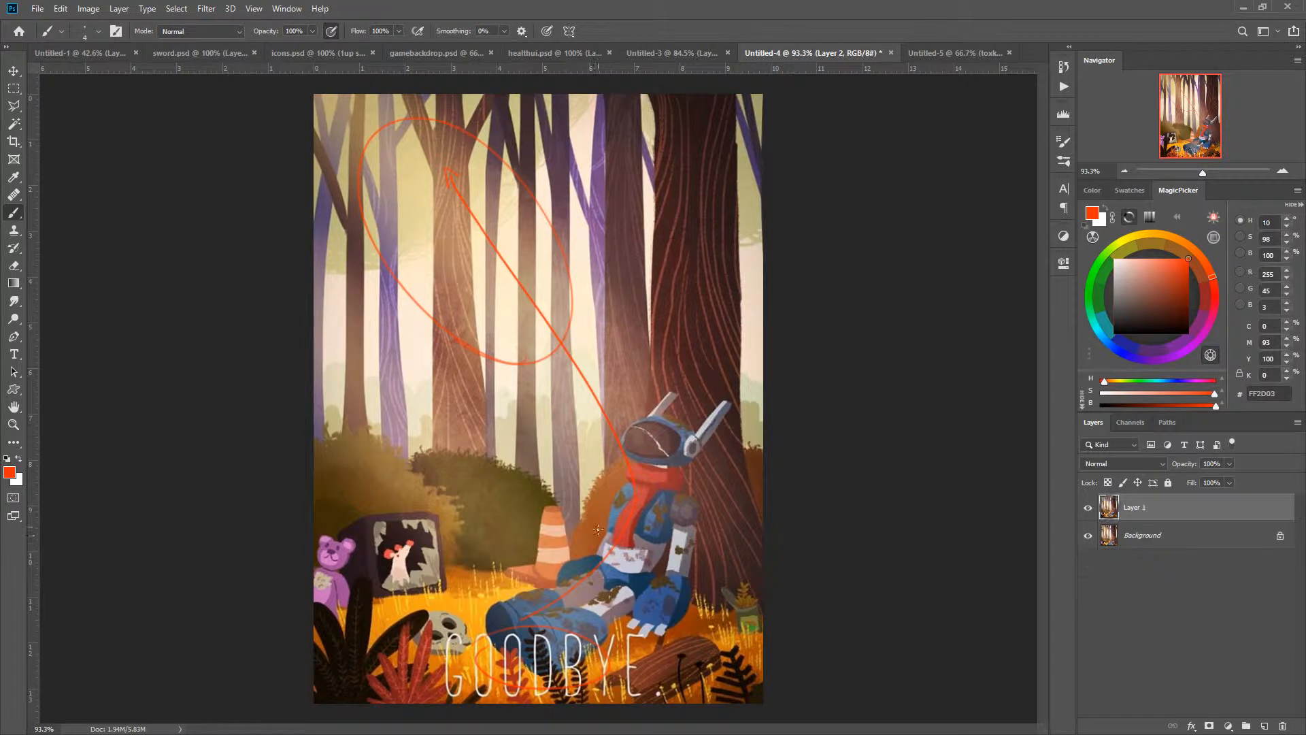
Add a new layer and paint over the start of the GOODBYE title with sampled grass orange and a 40 px brush.
left_click(1263, 726)
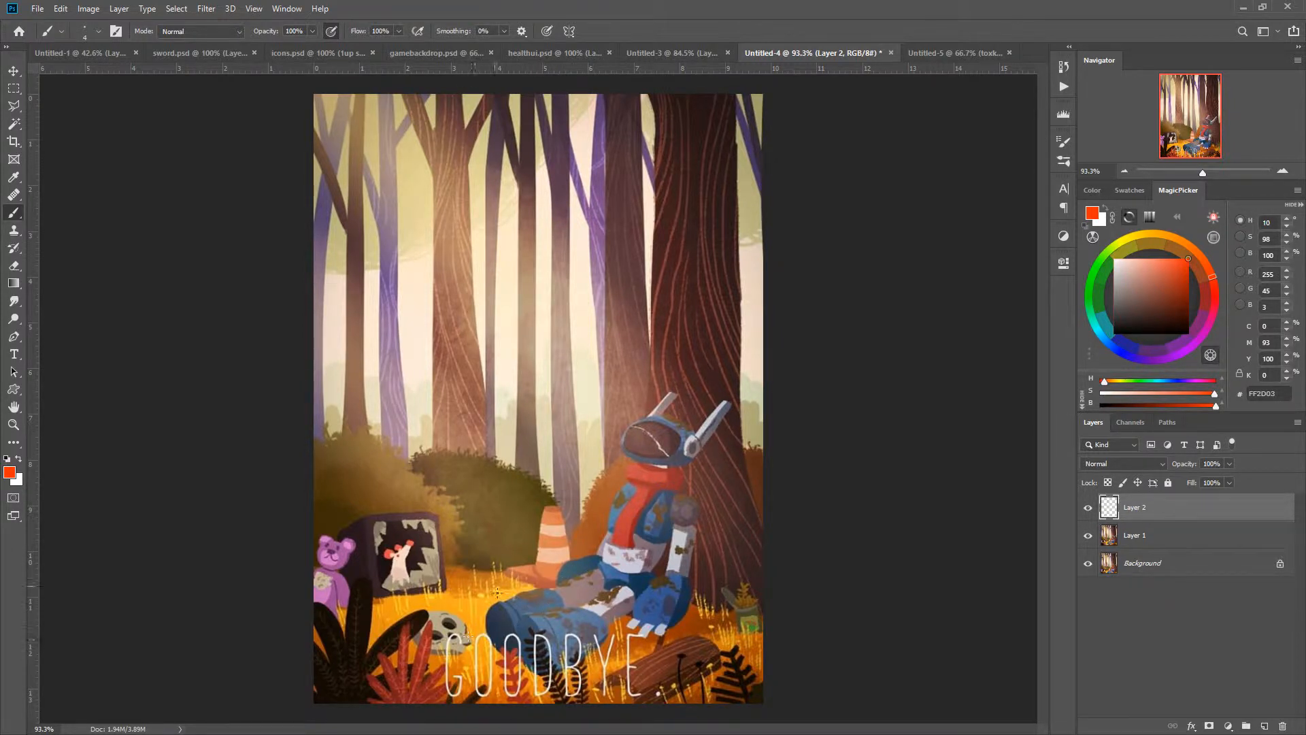
right_click(502, 634)
left_click(481, 565)
left_click(482, 616, "alt")
right_click(469, 616)
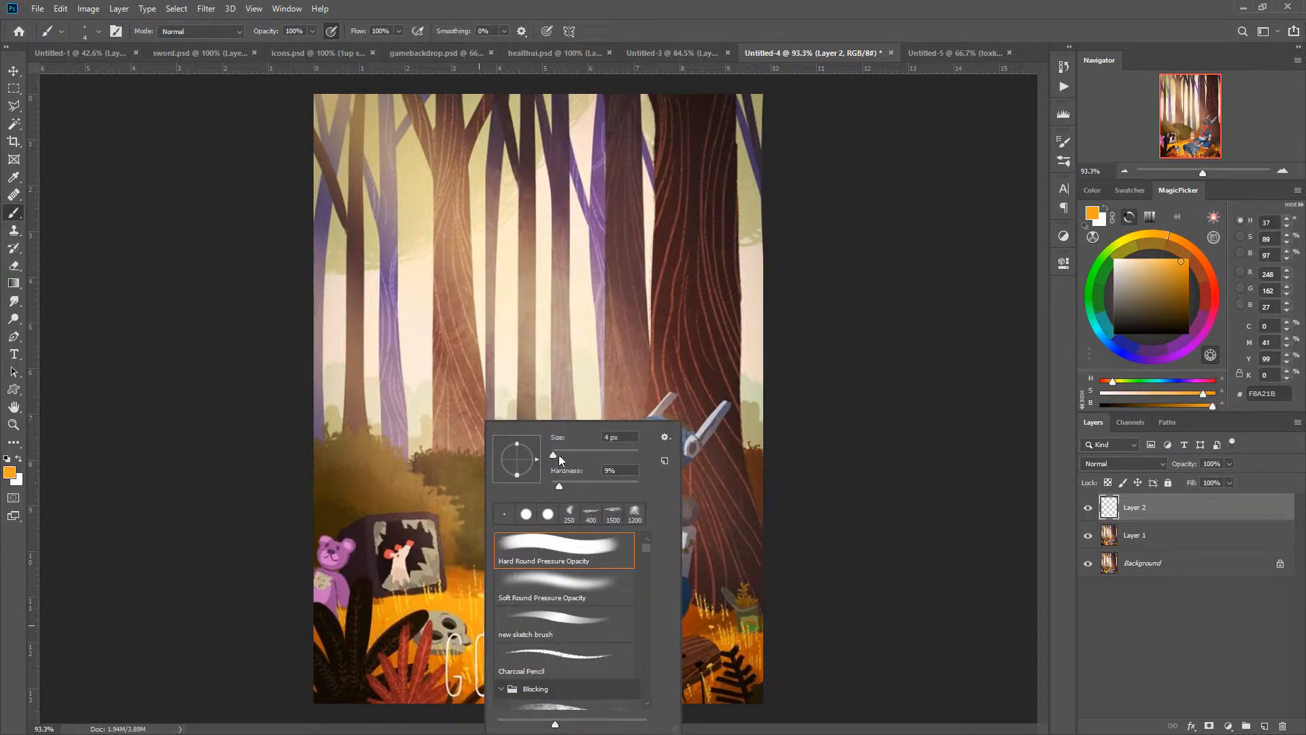
left_click_drag(561, 459, 558, 459)
left_click(484, 617)
left_click(477, 625, "alt")
mouse_move(480, 635)
left_mouse_down()
mouse_move(489, 676)
mouse_move(450, 681)
left_mouse_up()
Set the brush hardness to 100% and cover the O's of the title with sampled orange and red plant colours.
left_click(426, 692, "alt")
right_click(450, 667)
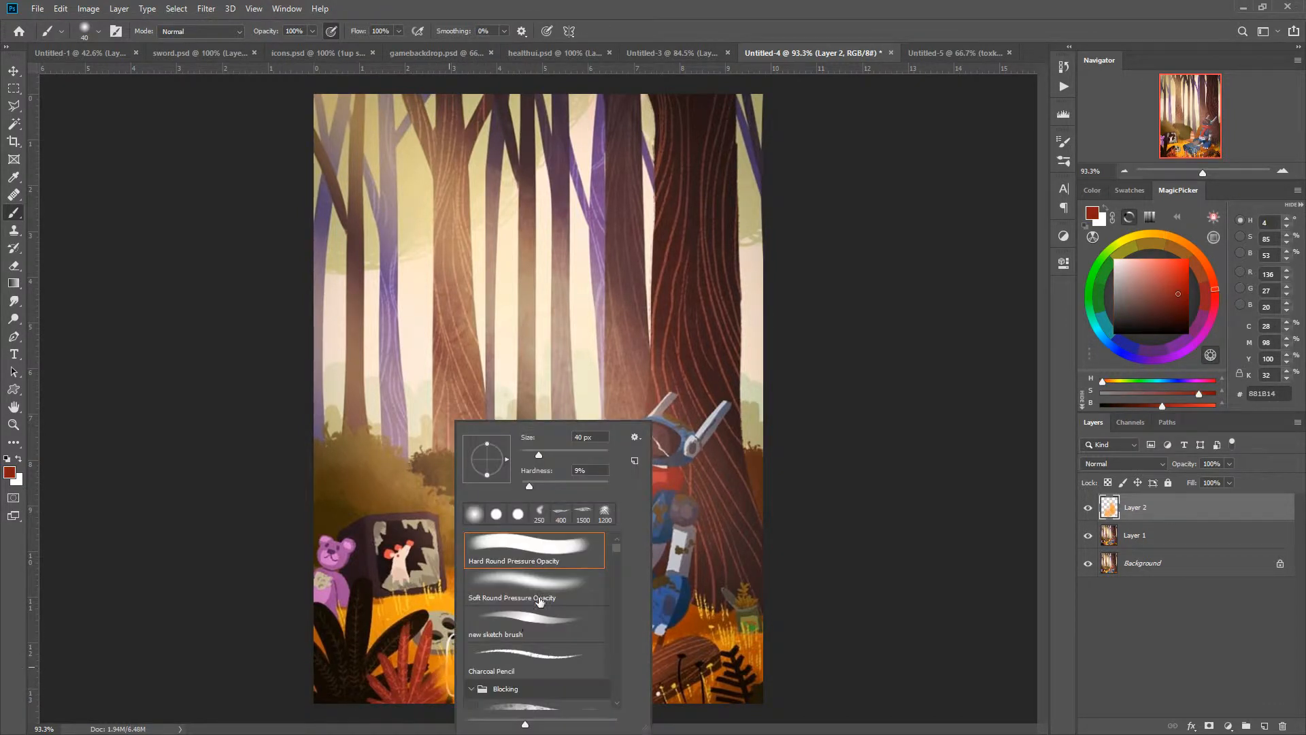
left_click(602, 485)
left_click(422, 590)
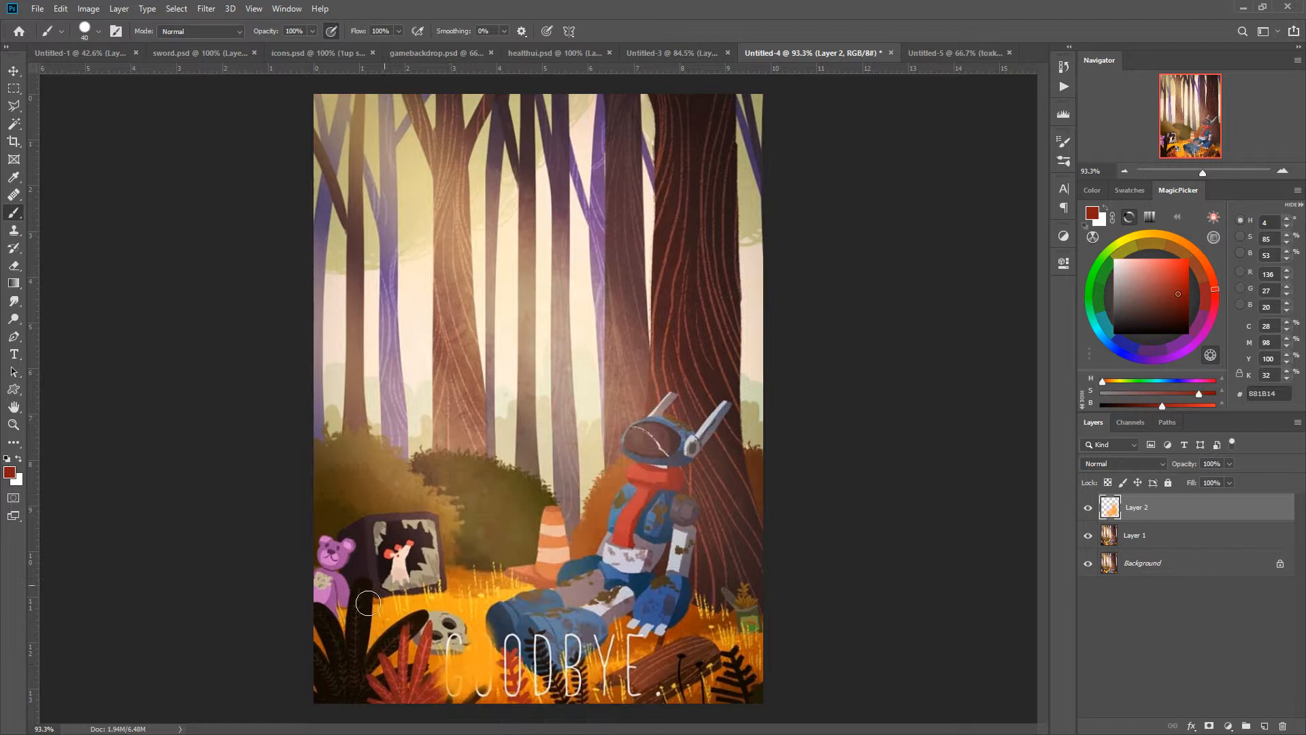
left_click(476, 670, "alt")
left_click_drag(478, 679, 512, 684)
left_click(511, 677, "alt")
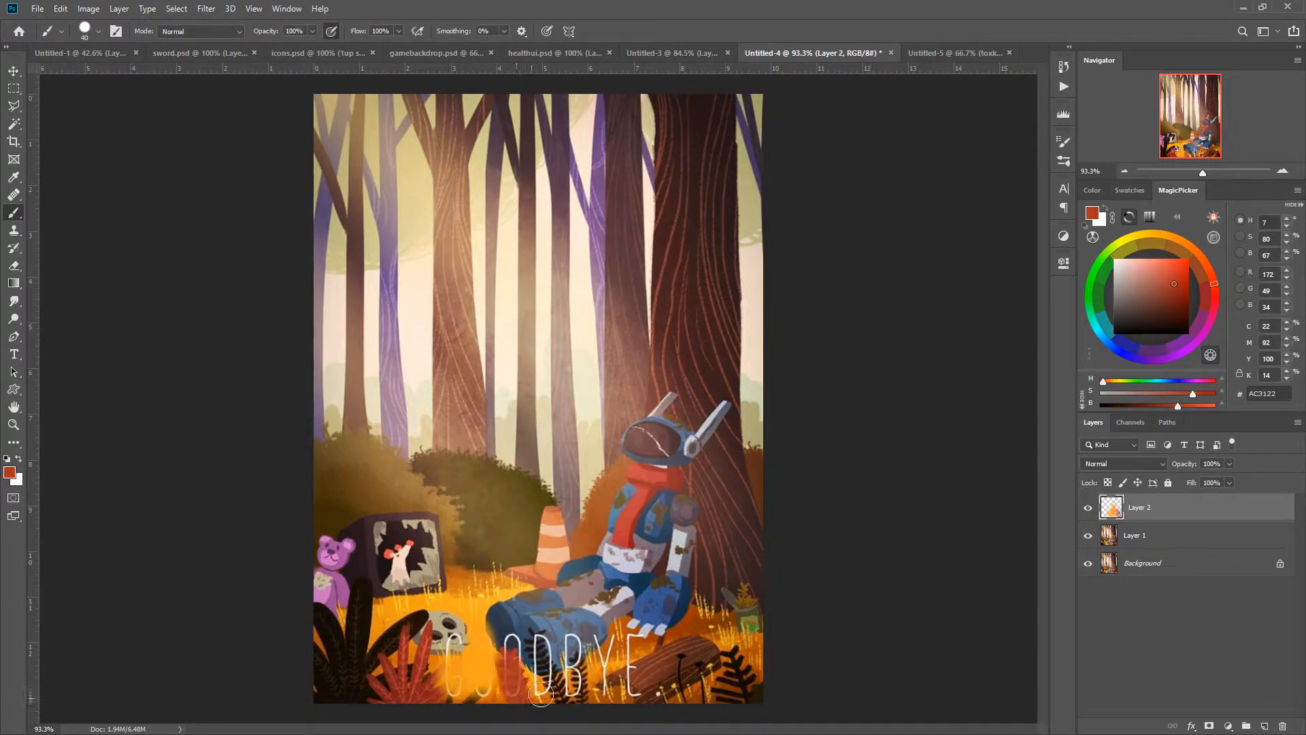
Repaint the robot's boots over the second O and D of the title with blues sampled from the boots.
left_click(527, 620, "alt")
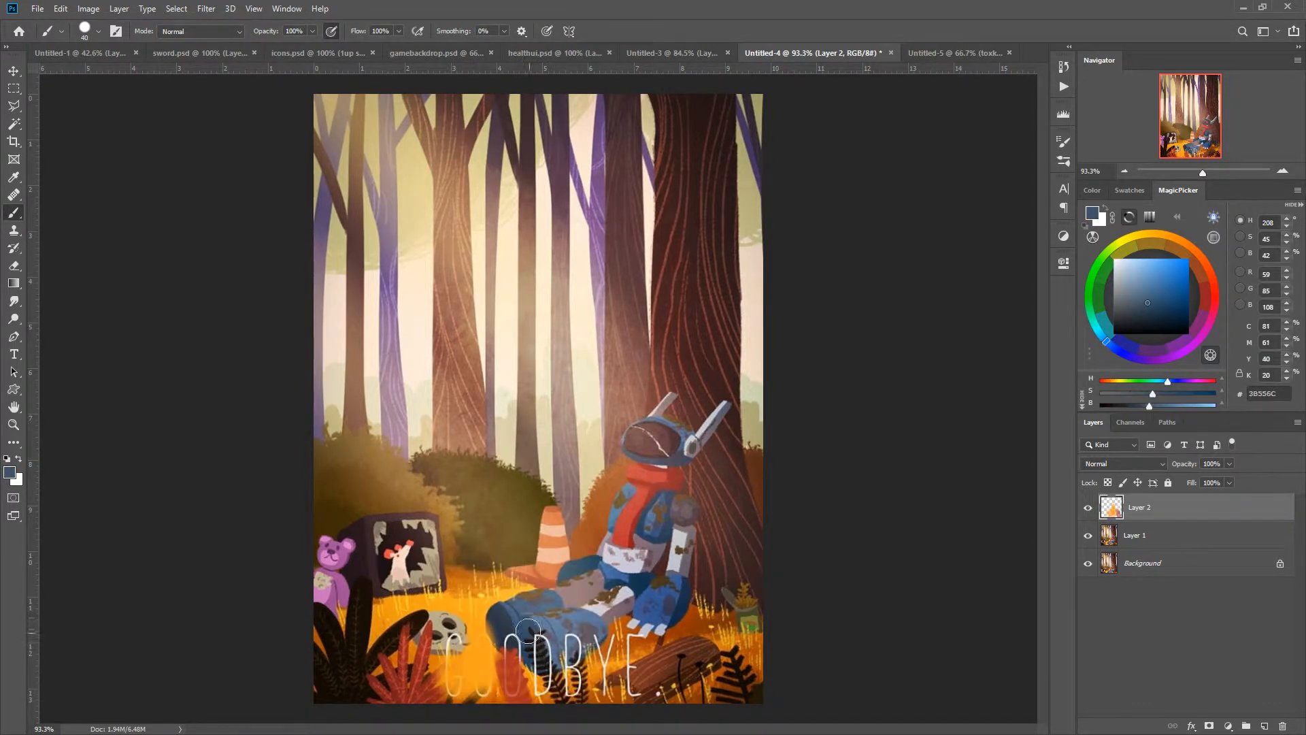
left_click_drag(539, 665, 540, 680)
left_click(493, 617, "alt")
left_click_drag(517, 629, 562, 699)
Paint over the Y and E of the title with colours sampled from the surrounding ground and log.
left_click(604, 646, "alt")
mouse_move(602, 654)
left_mouse_down()
mouse_move(599, 681)
mouse_move(600, 667)
mouse_move(563, 687)
mouse_move(591, 705)
mouse_move(615, 682)
mouse_move(611, 642)
left_mouse_up()
left_click(615, 661, "alt")
left_click(642, 682, "alt")
left_click(645, 642, "alt")
Cover the remaining G, O, D and B strokes with sampled grass oranges, dark rock tone and boot blue 6281A0.
left_click(488, 633, "alt")
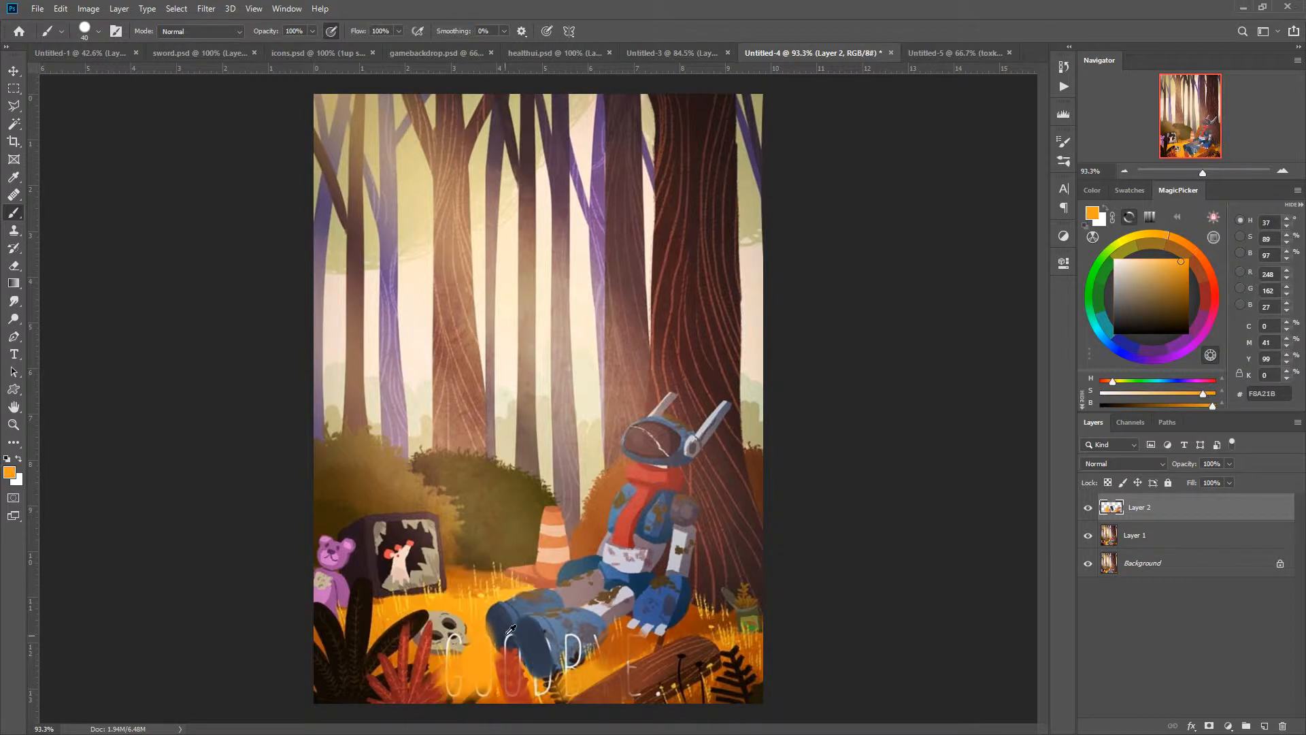
mouse_move(501, 620)
left_mouse_down()
mouse_move(502, 649)
mouse_move(492, 643)
mouse_move(460, 689)
mouse_move(464, 700)
mouse_move(484, 690)
left_mouse_up()
left_click(448, 667, "alt")
left_click(483, 706, "alt")
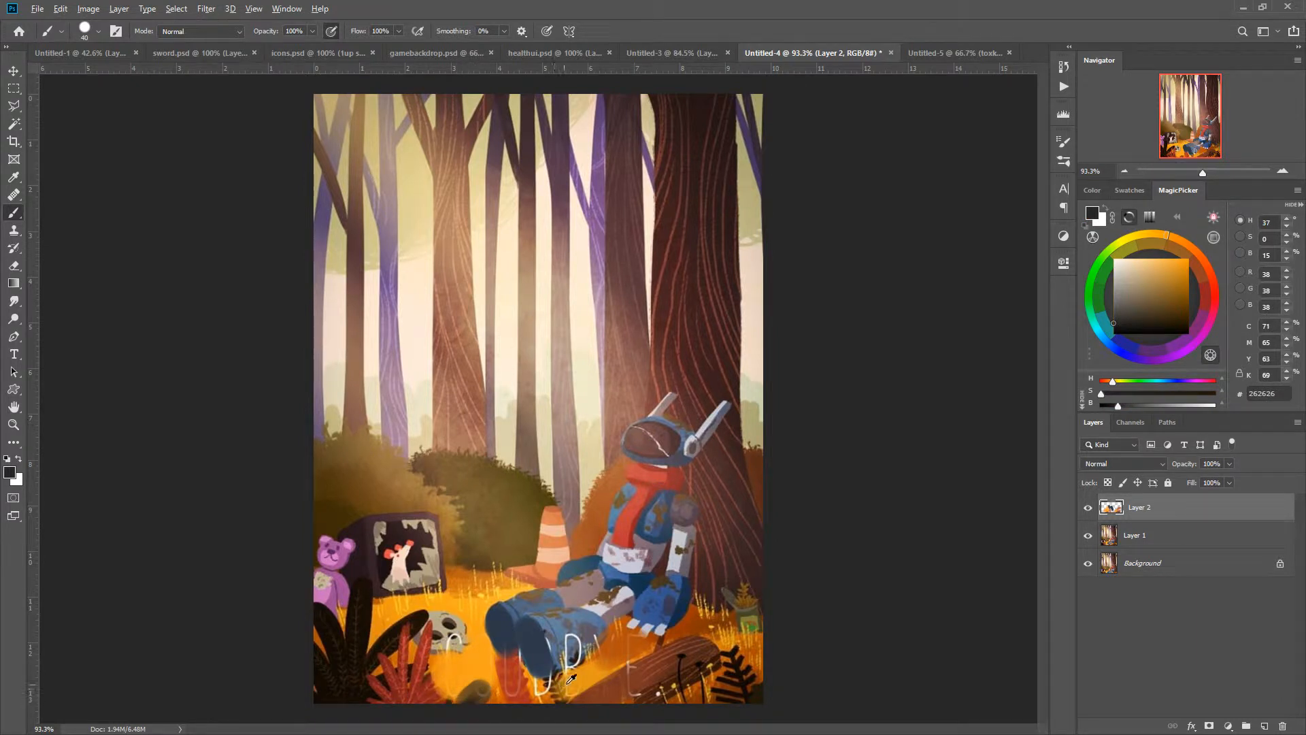
left_click(584, 676, "alt")
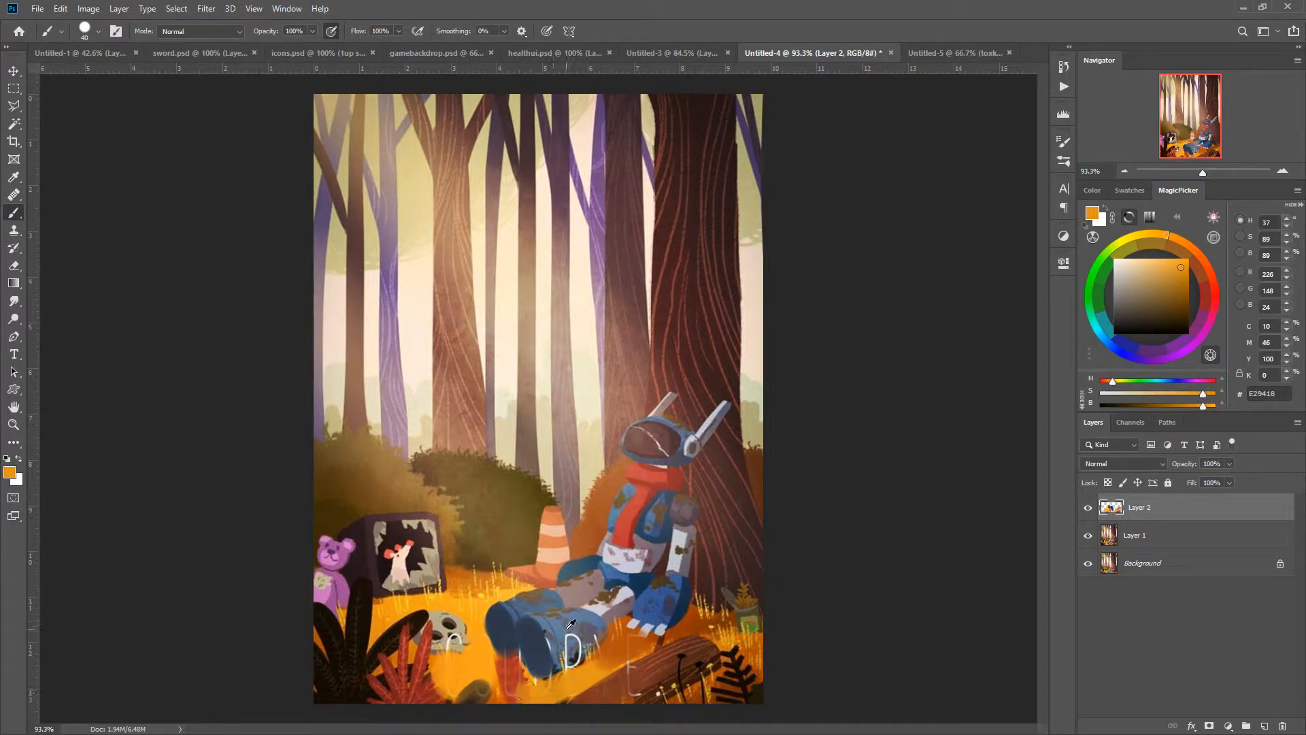
left_click_drag(568, 642, 563, 658)
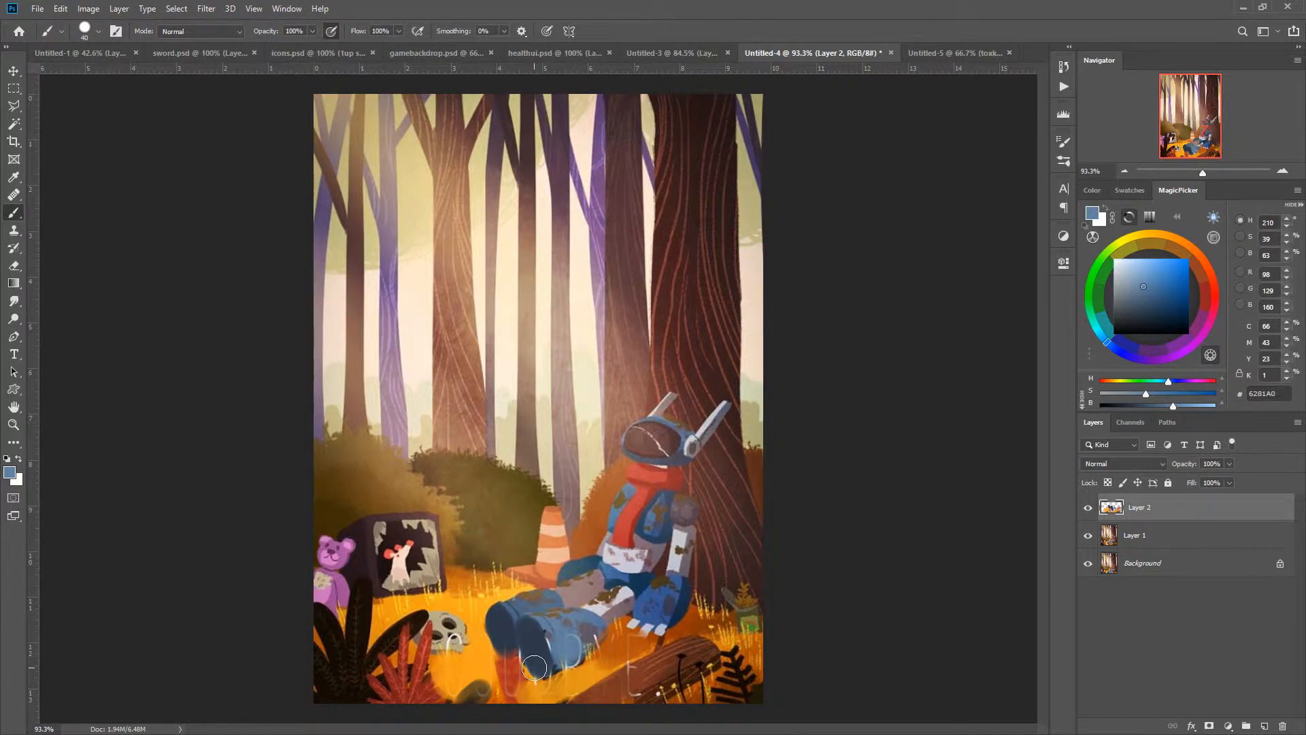
Reduce the brush to 15 px and retouch the ground and fingers around the robot's hand with sampled B4510E and C1C1D9.
left_click(625, 645, "alt")
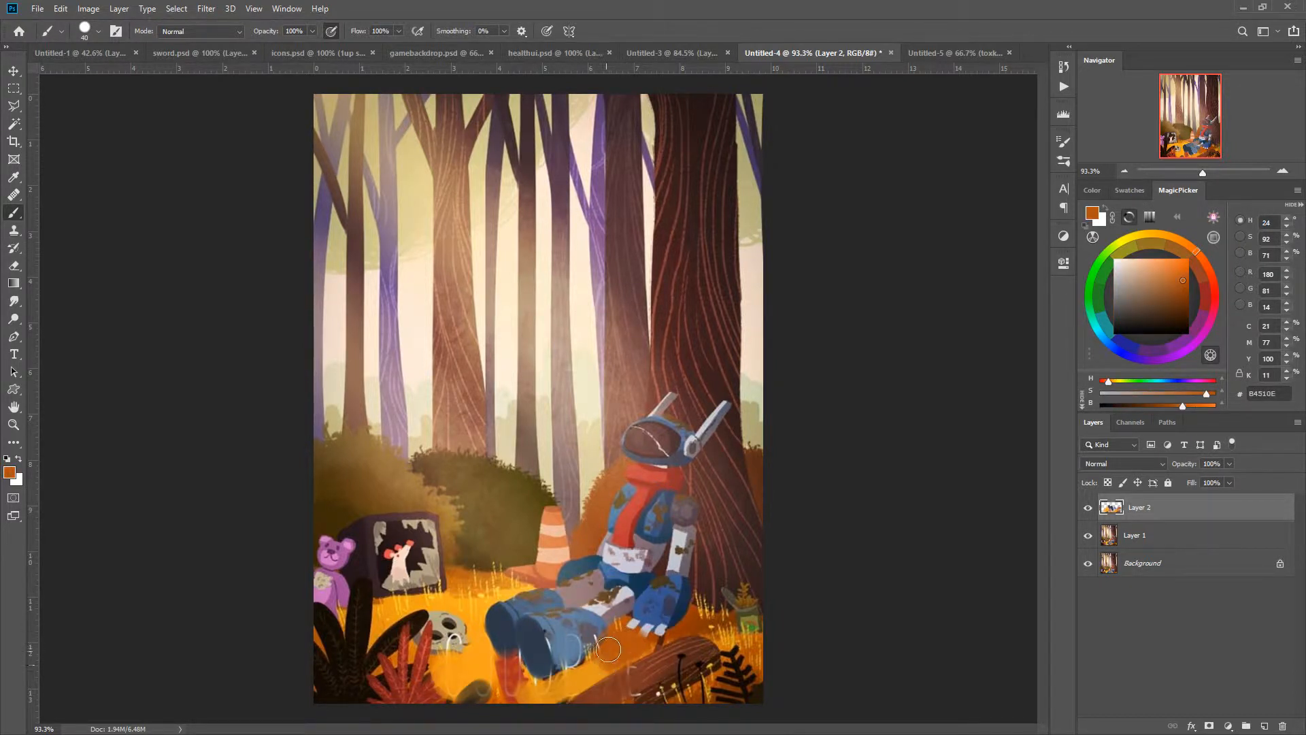
right_click(644, 621)
left_click(723, 453)
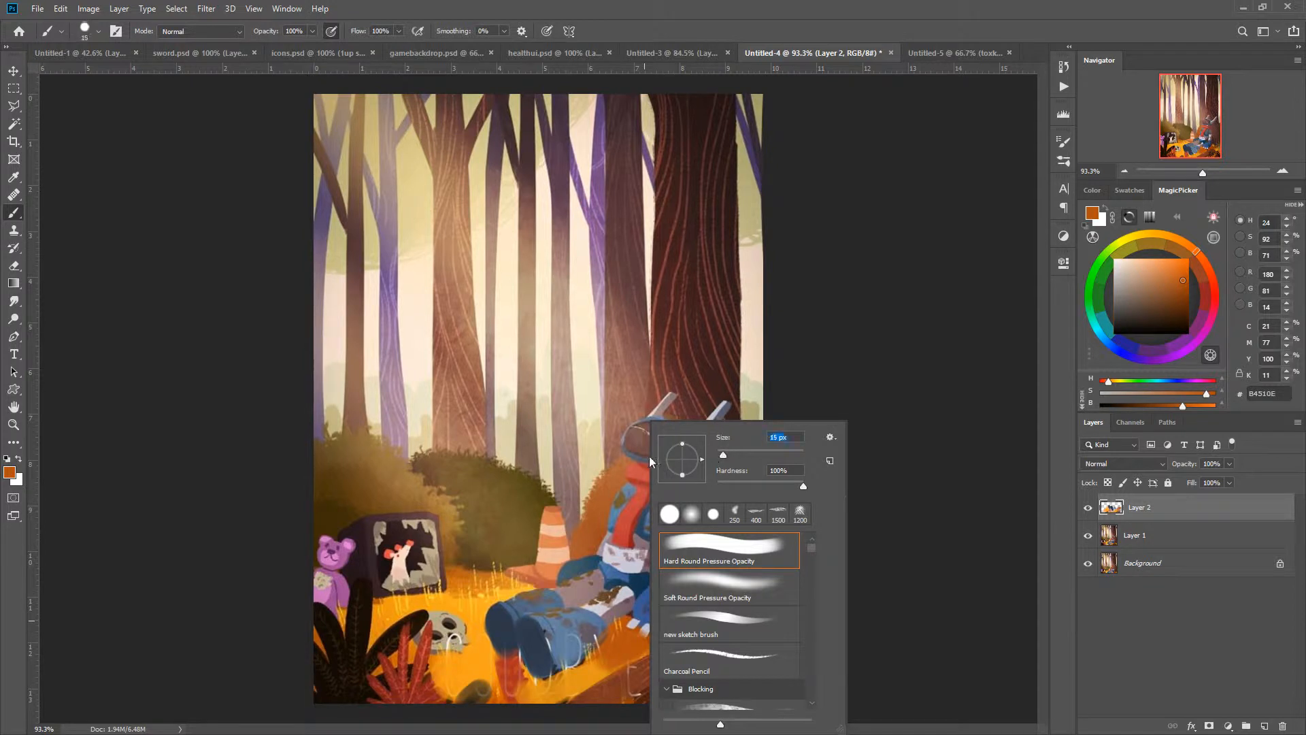
left_click(633, 618)
left_click_drag(645, 628, 642, 636)
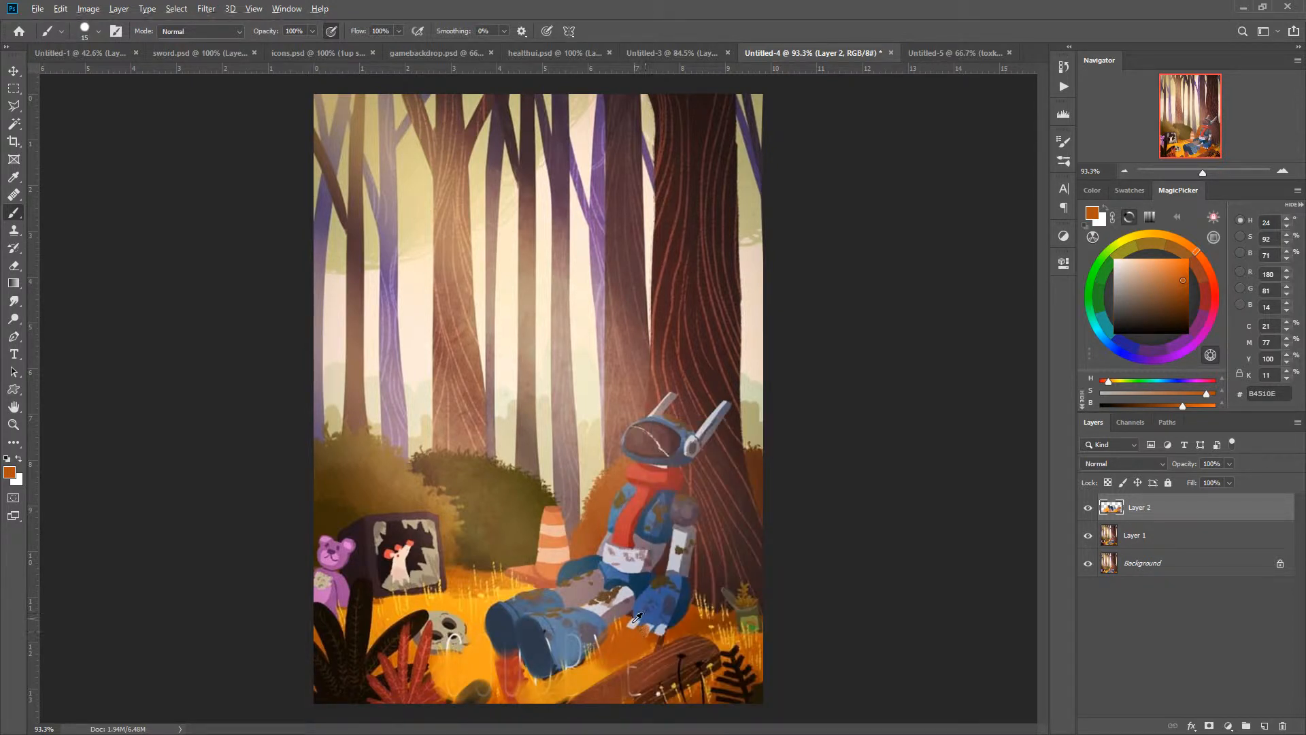
left_click(635, 621, "alt")
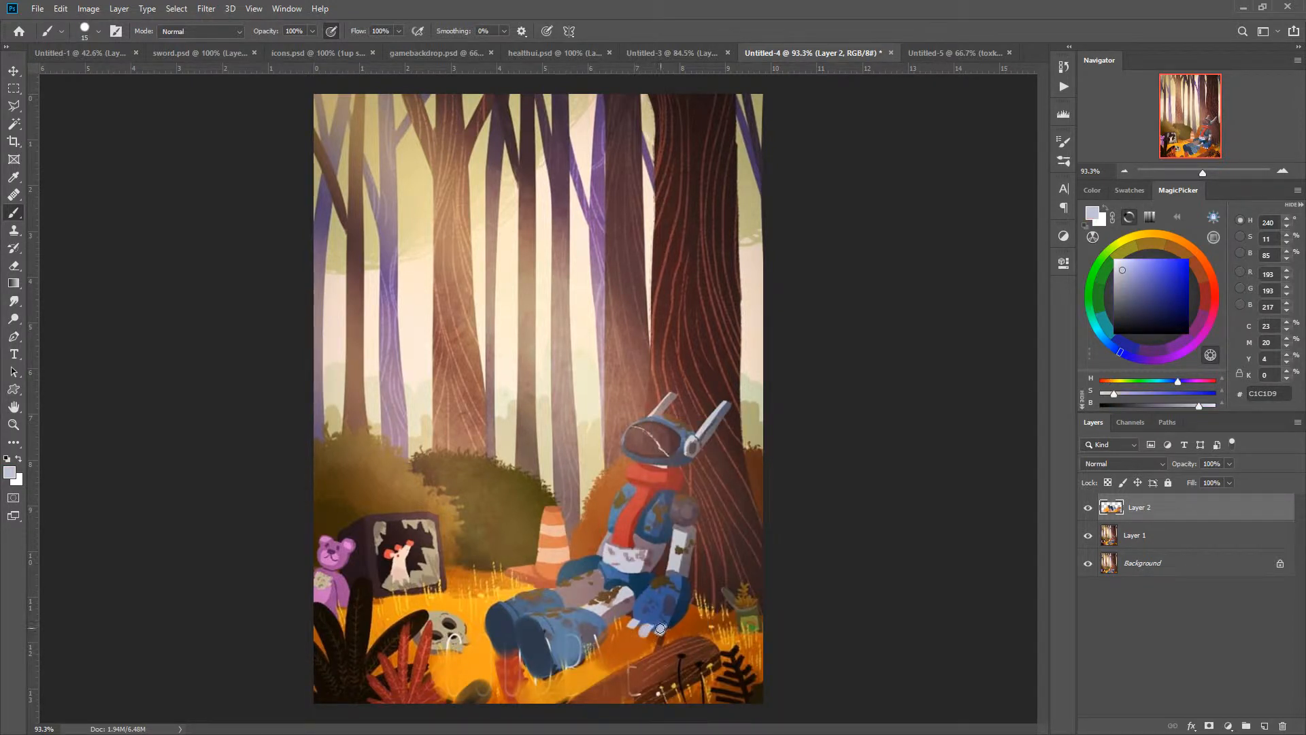
Cover the leftover lettering on the log, the robot's lower leg and the ground beside it with locally sampled colours.
left_click(631, 670, "alt")
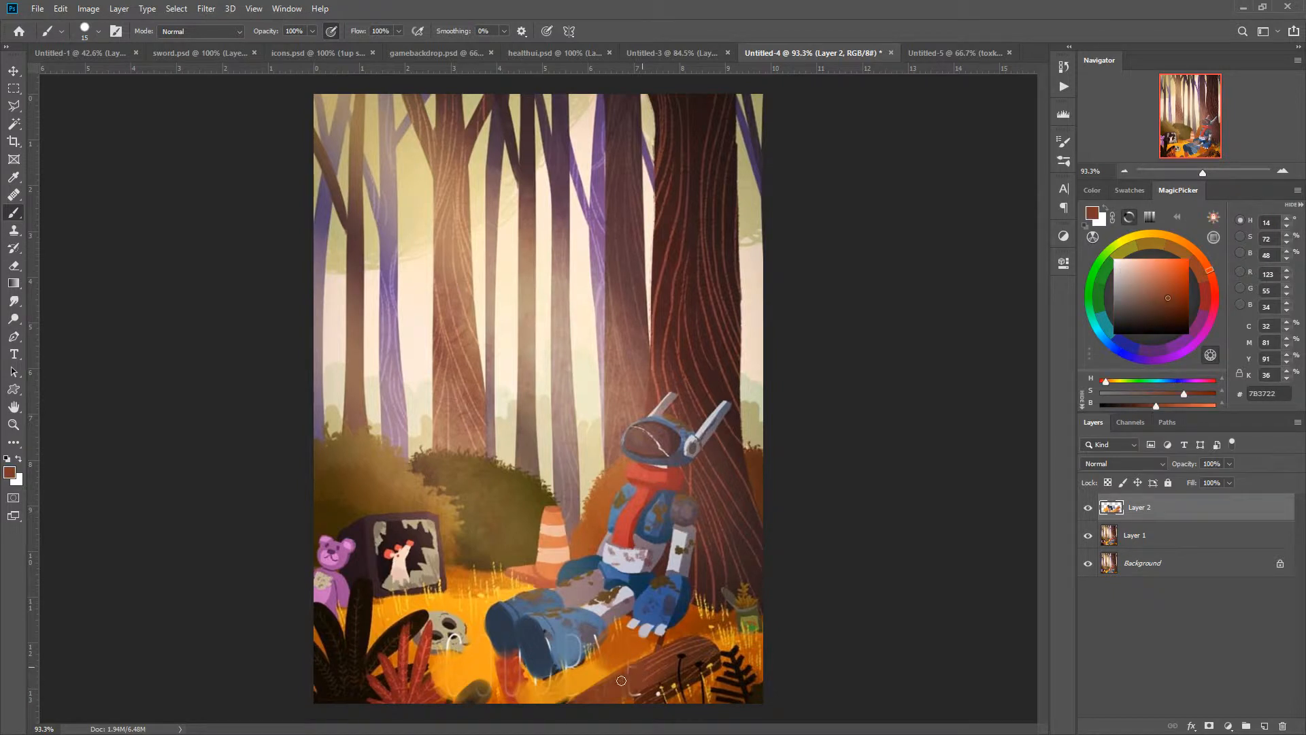
left_click(593, 633, "alt")
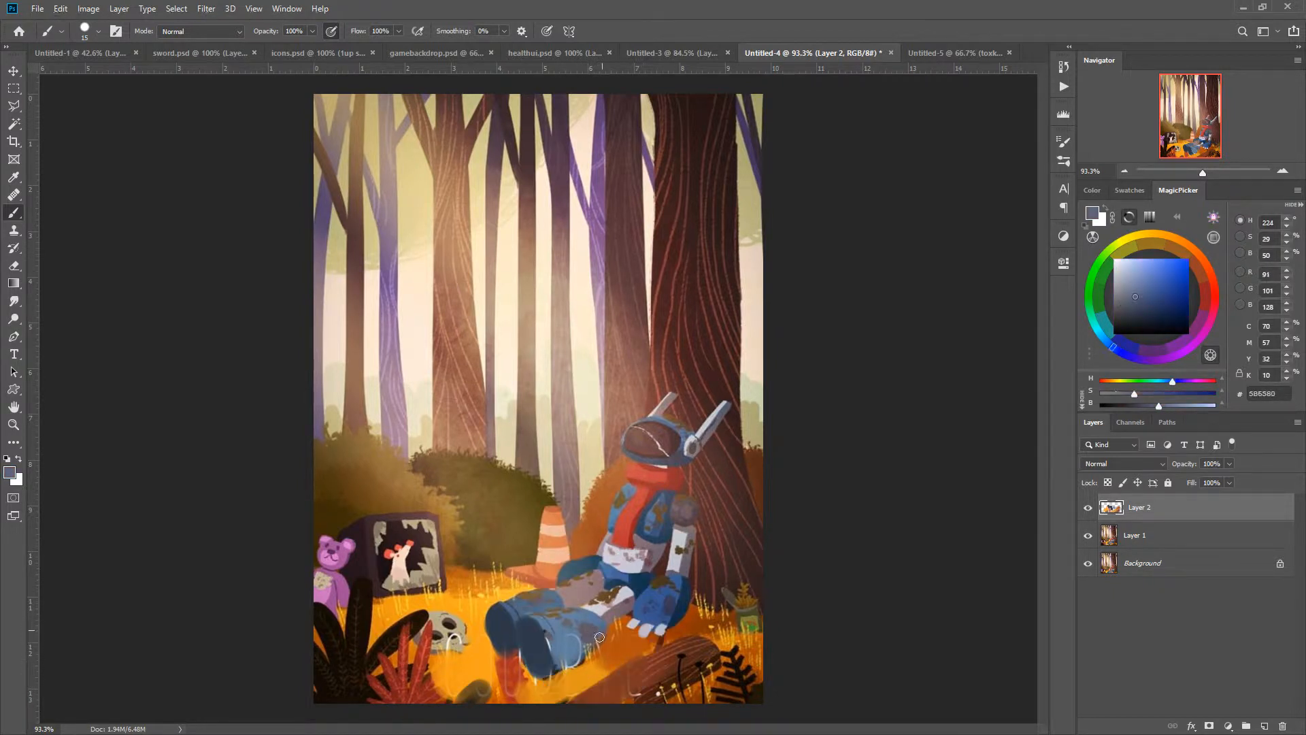
left_click(565, 643, "alt")
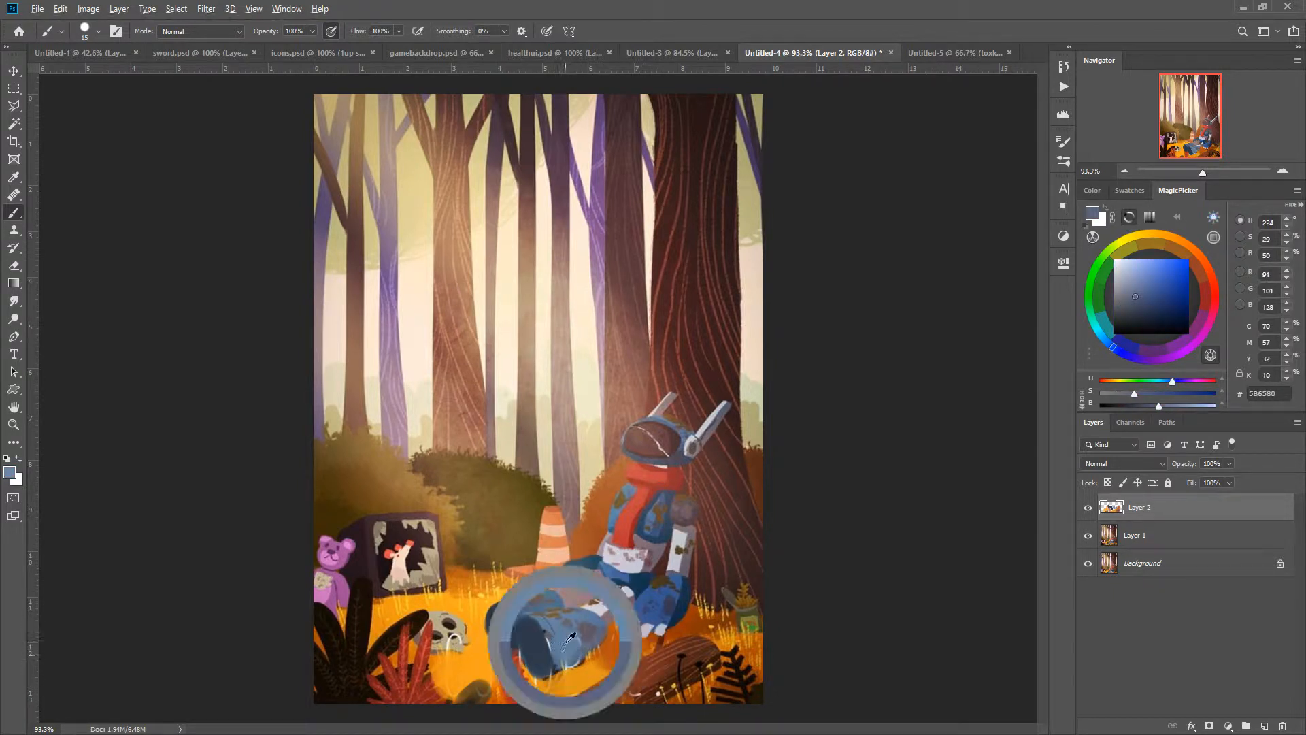
left_click(603, 652, "alt")
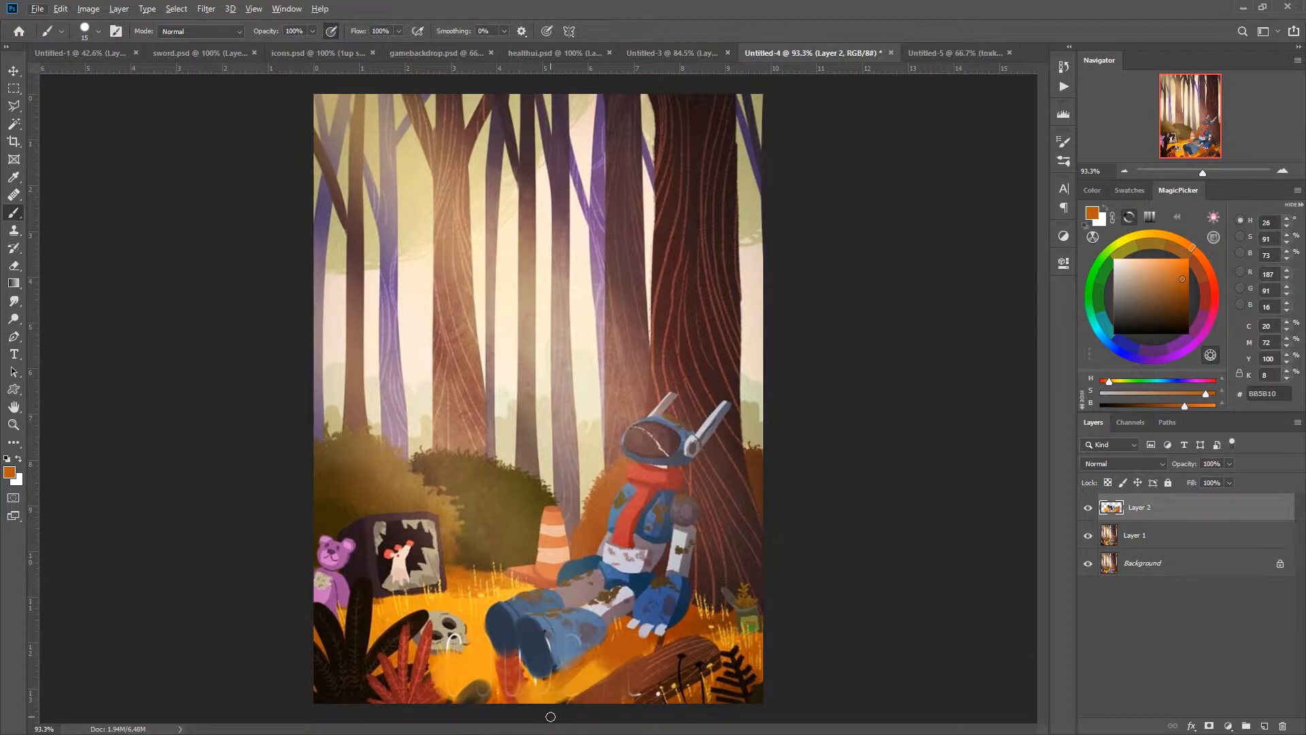
Retouch the grass, the dark rock and the skull with sampled colours to remove the last traces of the G.
left_click(422, 598, "alt")
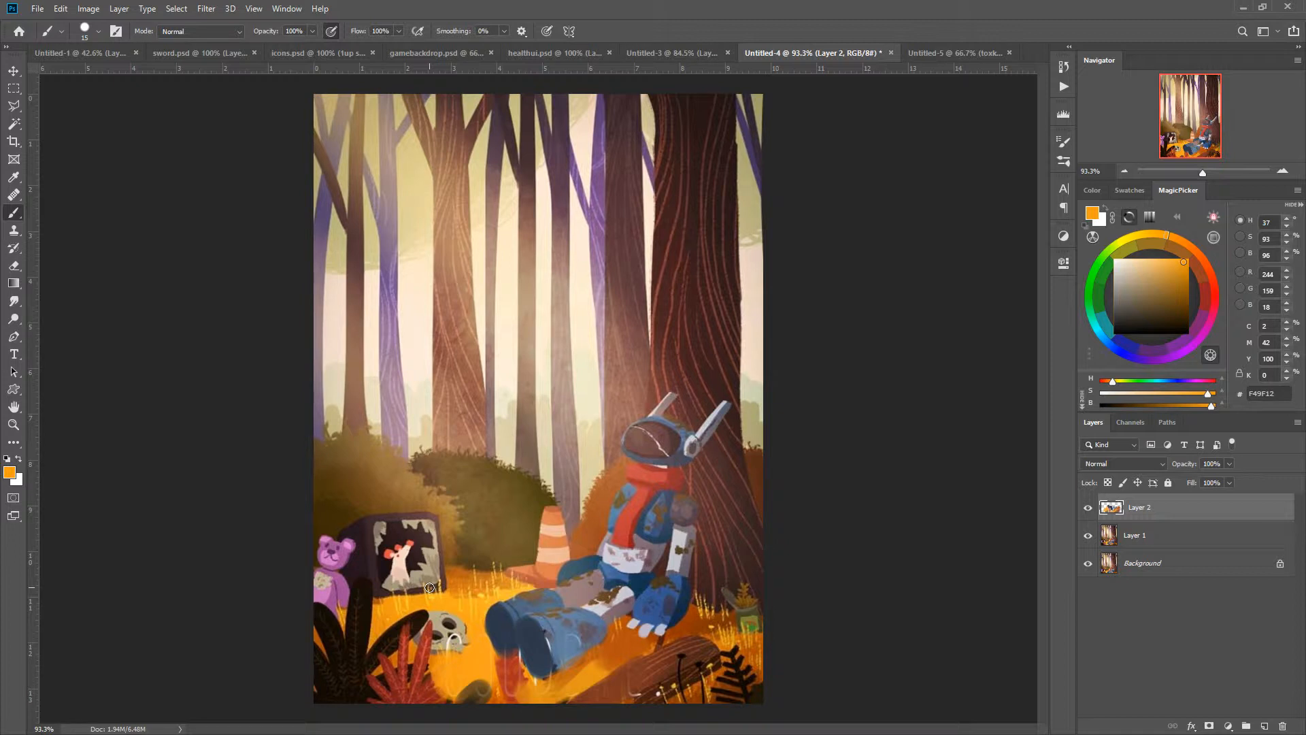
left_click(477, 690, "alt")
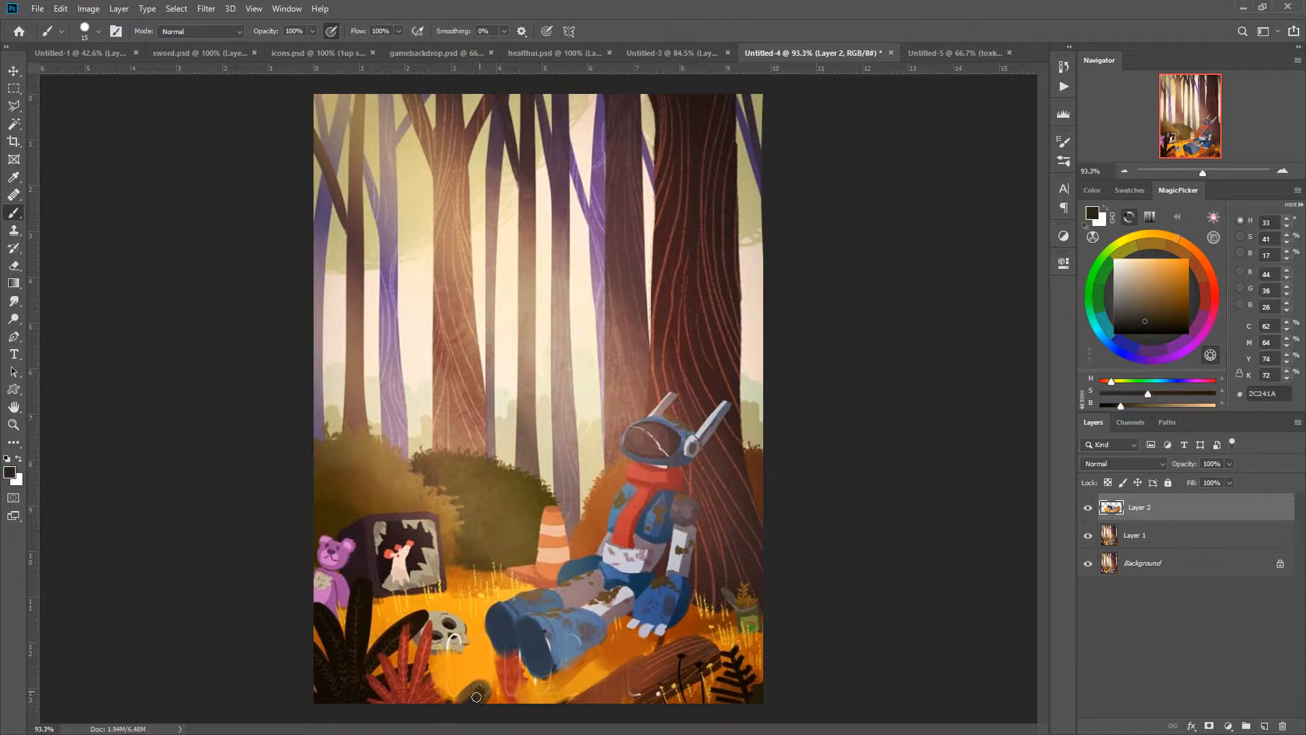
left_click(452, 634, "alt")
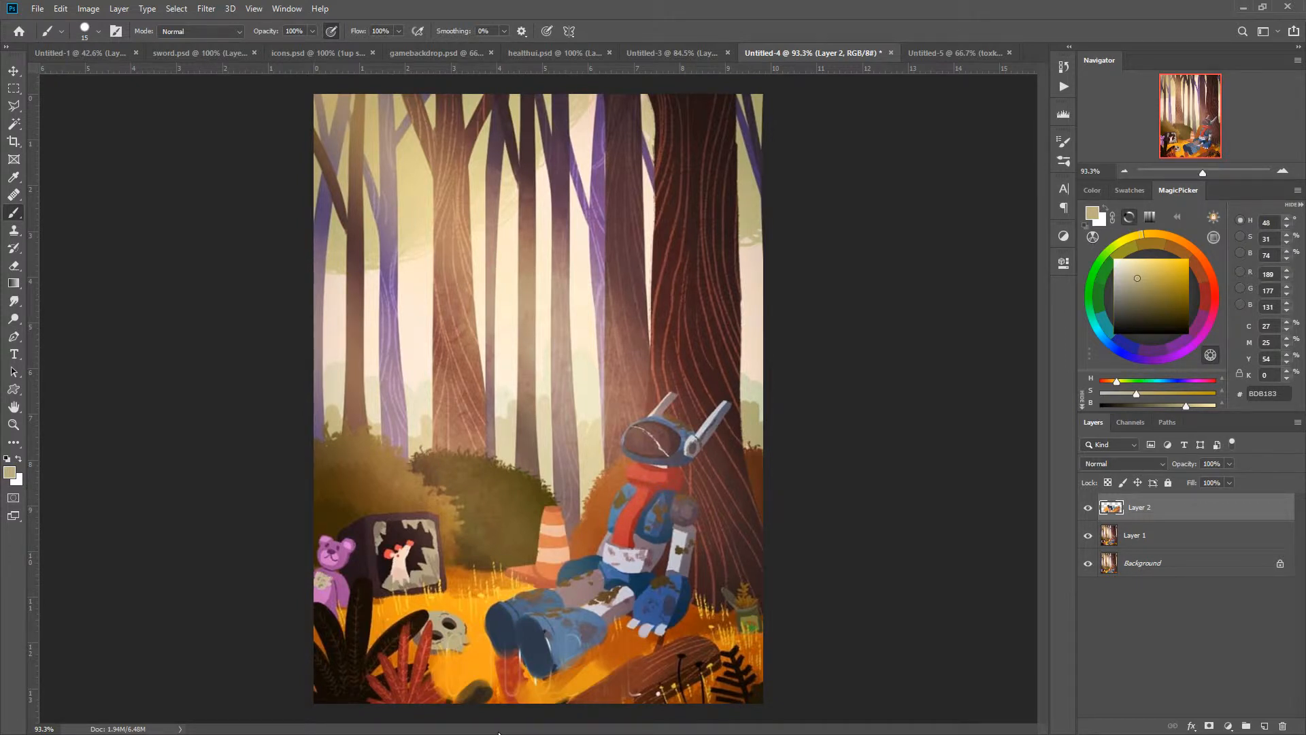
Add a new layer in Screen blend mode and choose pale yellow E9DDAD as the painting colour.
left_click(1263, 725)
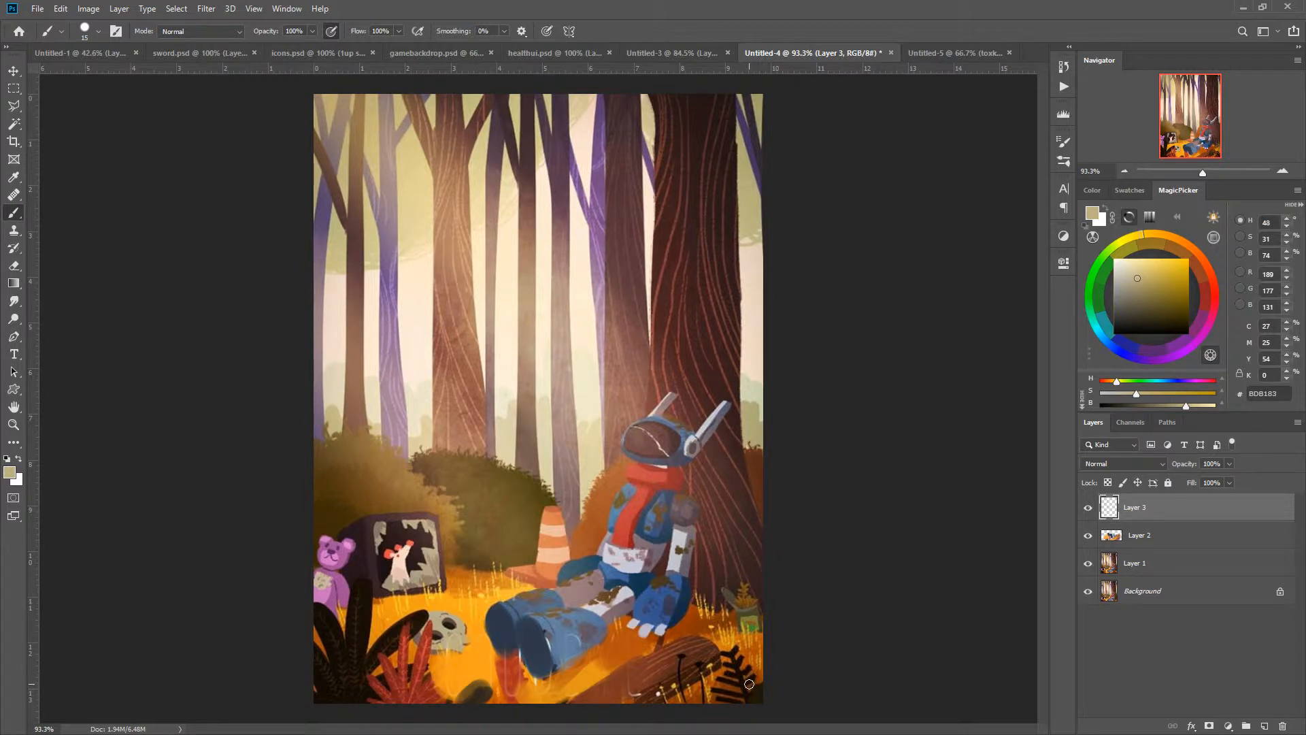
left_click(1133, 265)
left_click(1124, 463)
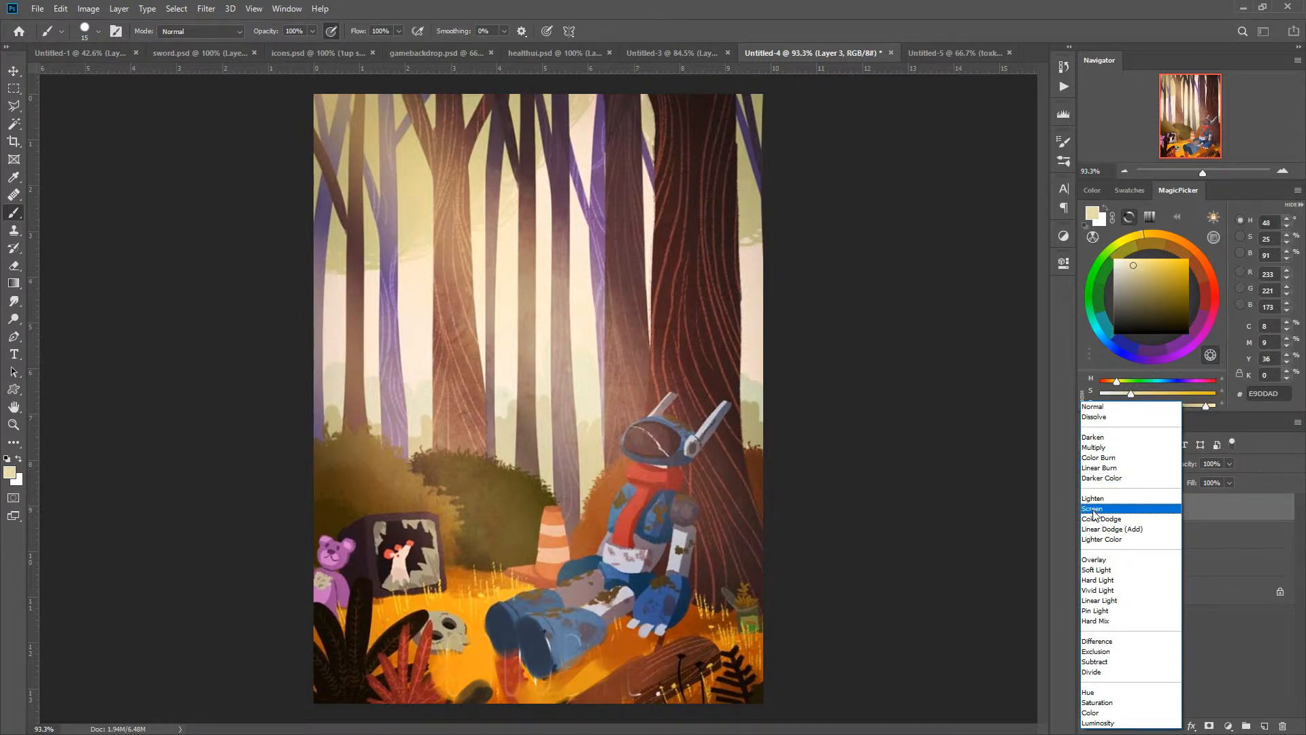
left_click(1105, 505)
Enlarge the brush to 81 px and paint a soft light glow over the robot's helmet and chest.
right_click(651, 483)
left_click_drag(732, 451, 745, 452)
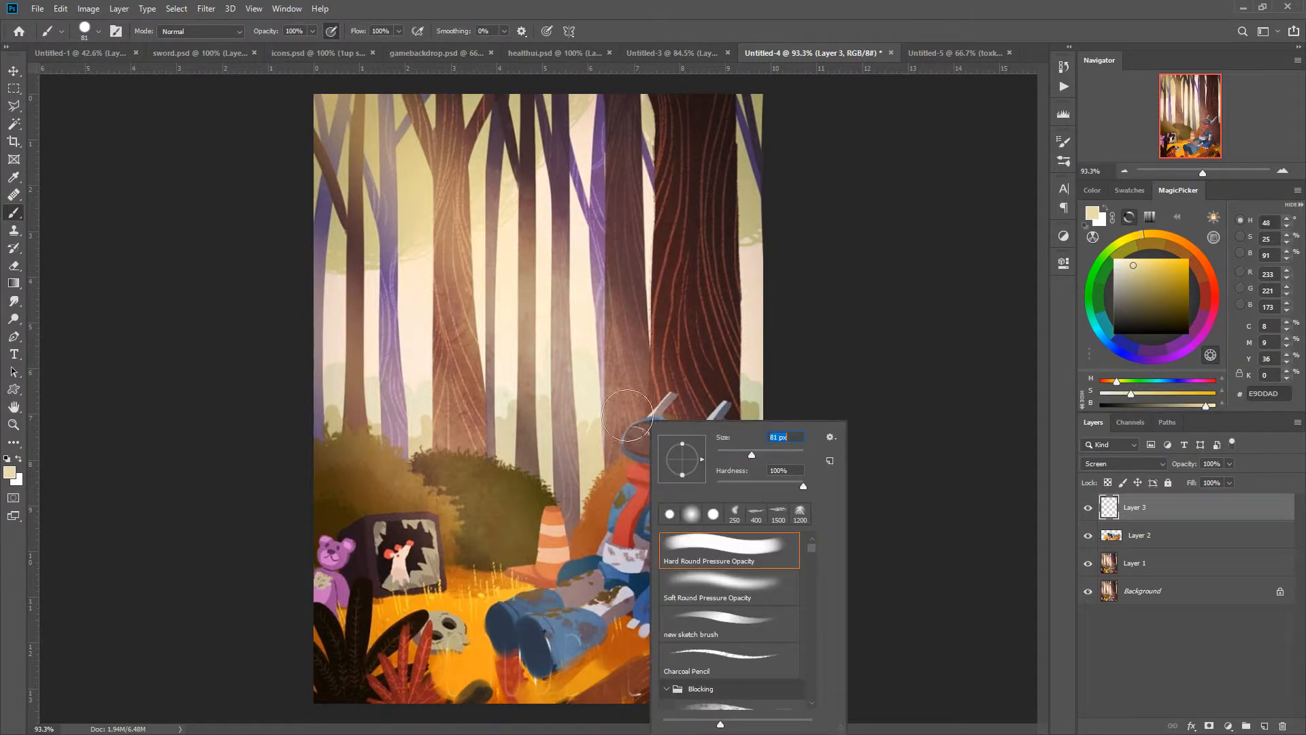
left_click(642, 441)
mouse_move(643, 441)
left_mouse_down()
mouse_move(656, 489)
mouse_move(629, 537)
mouse_move(616, 530)
left_mouse_up()
Set the brush to 59 px and paint light onto the robot's thigh, chest and shoulder.
right_click(591, 581)
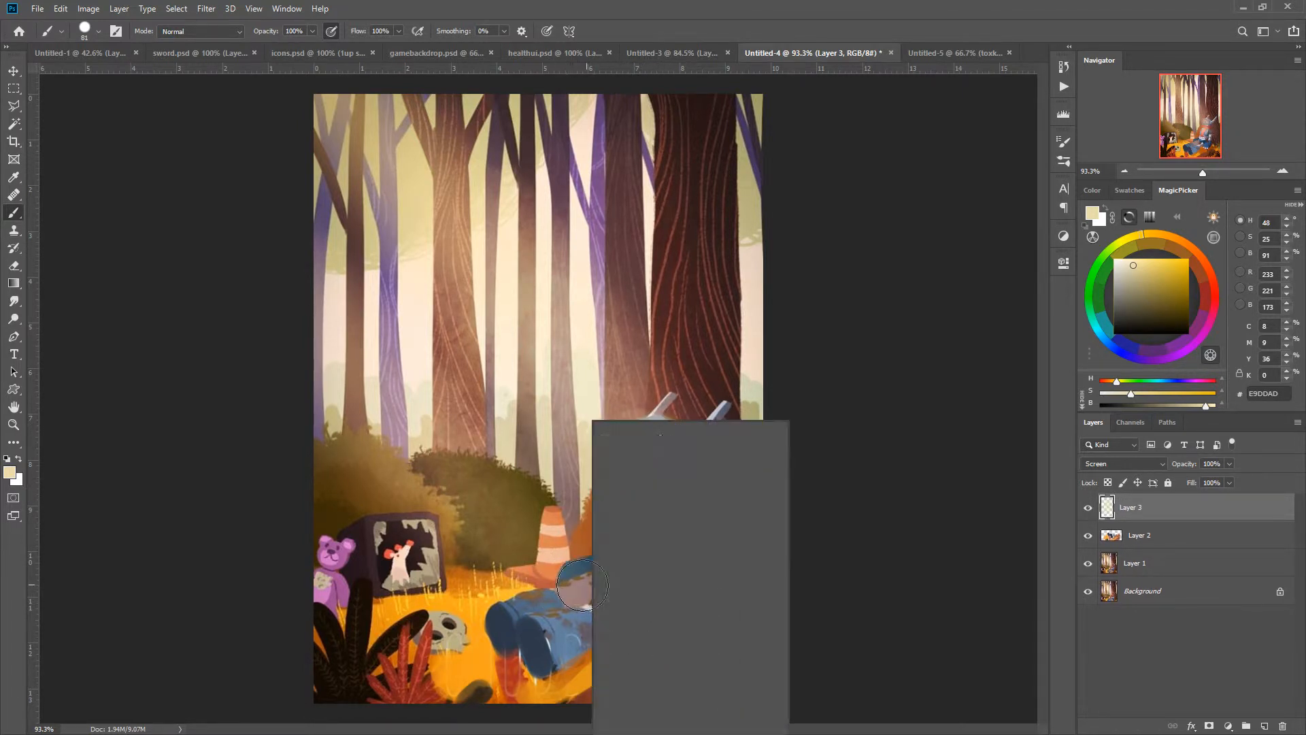
left_click_drag(694, 454, 685, 452)
left_click_drag(573, 589, 583, 590)
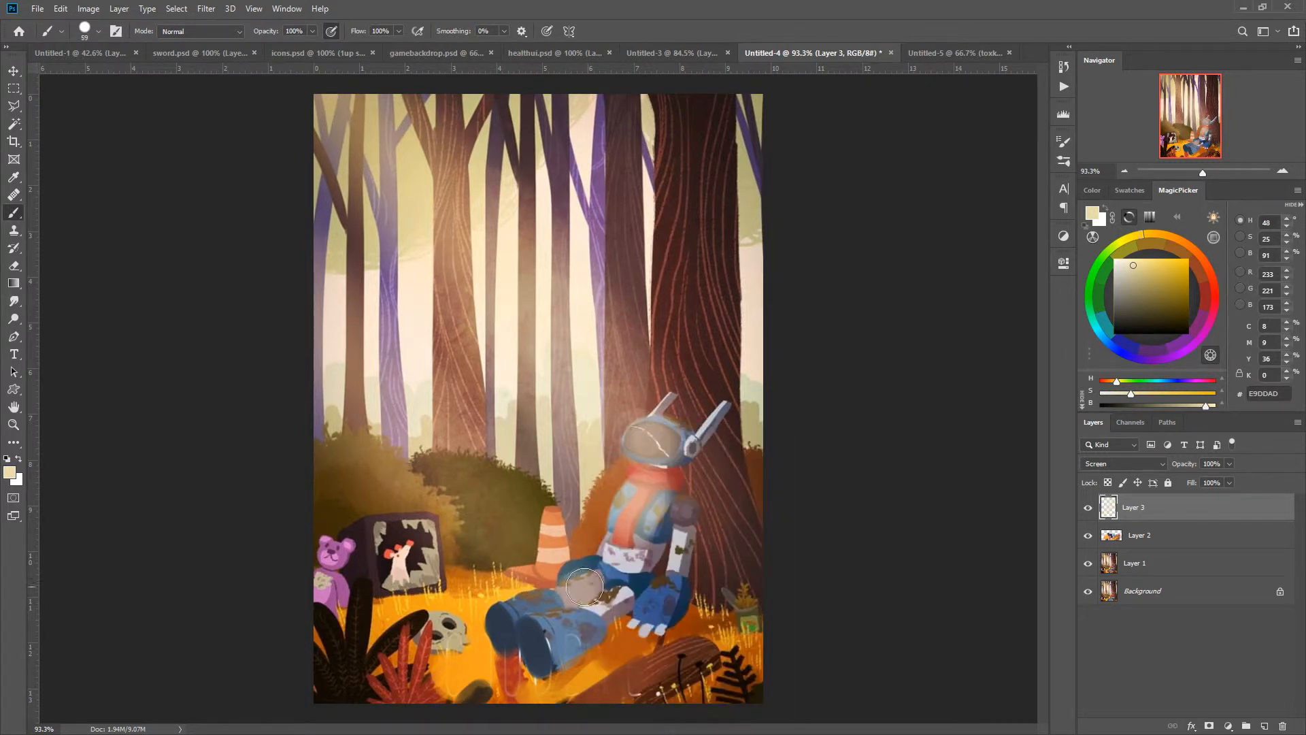
mouse_move(635, 506)
left_mouse_down()
mouse_move(612, 539)
mouse_move(681, 512)
left_mouse_up()
Reduce the brush to 32 px and build up brighter highlights on the robot's upper chest and visor.
right_click(644, 535)
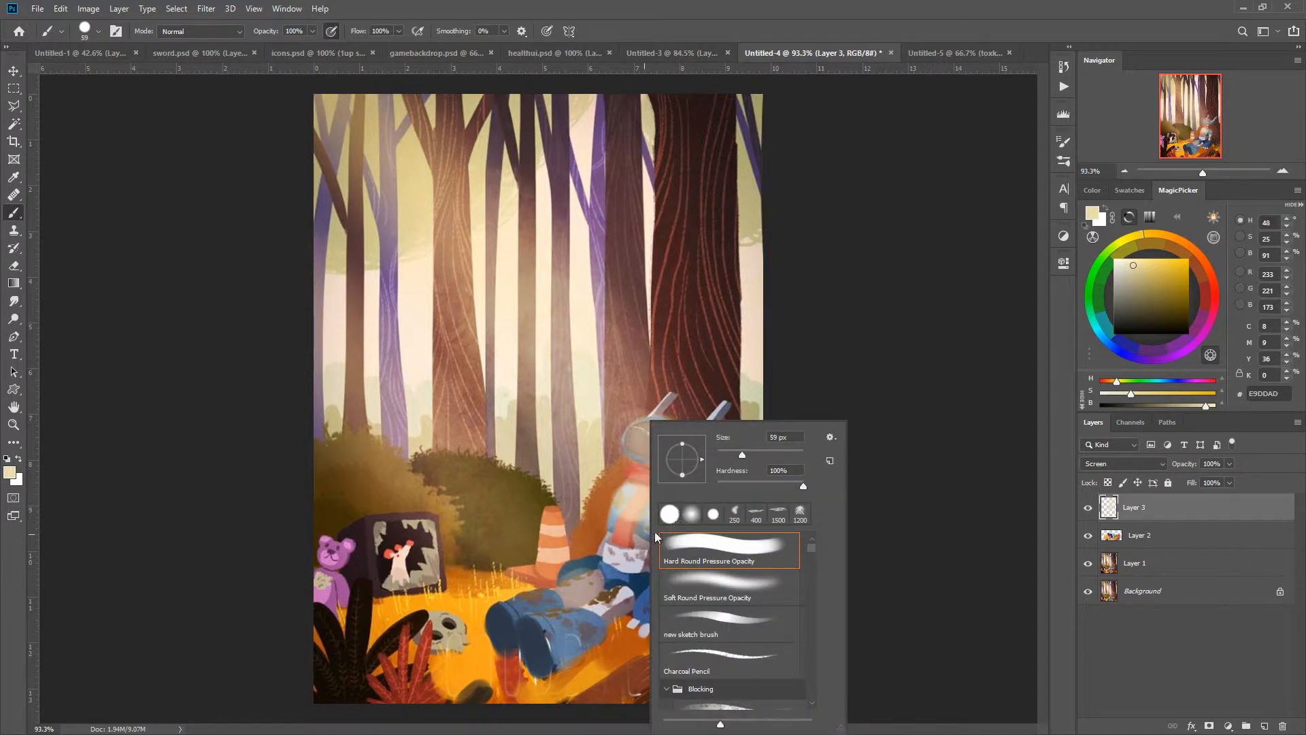
left_click(731, 454)
left_click_drag(635, 501, 649, 505)
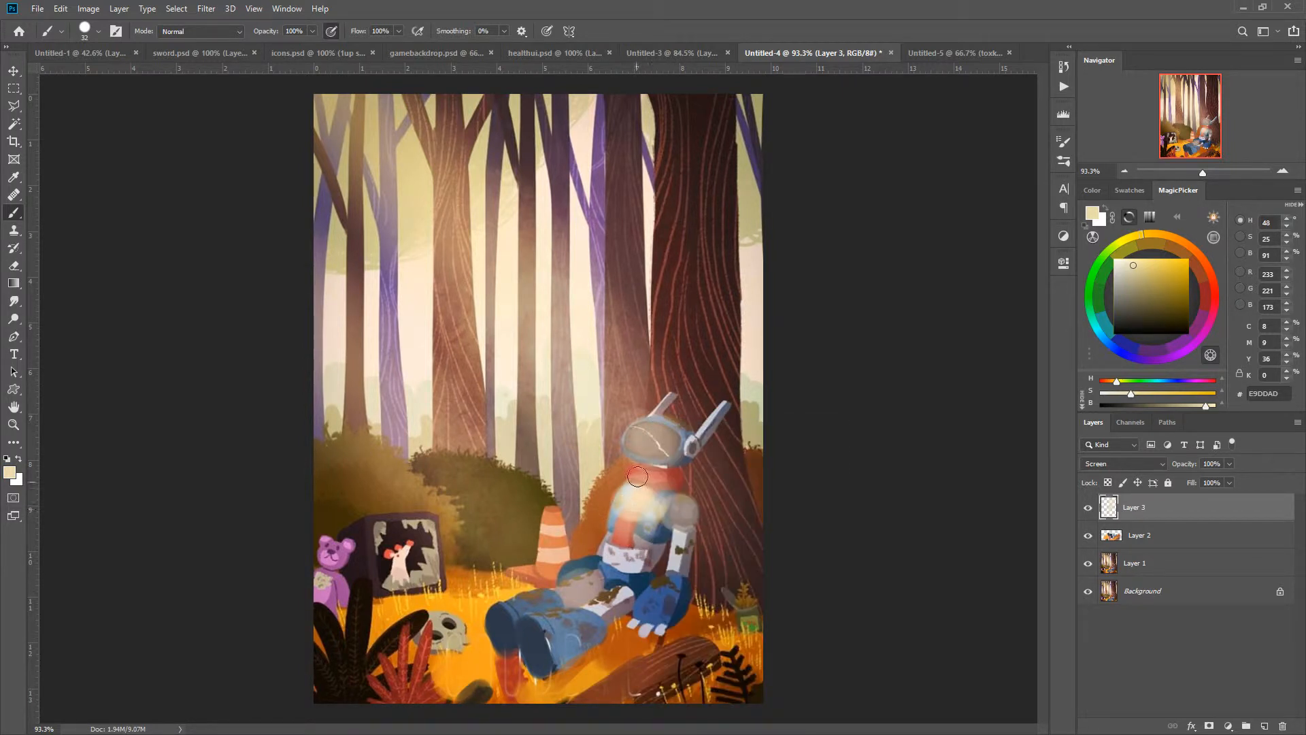
left_click_drag(659, 442, 631, 440)
Paint pale yellow highlights along the robot's legs, hand and arm on the Screen layer.
mouse_move(575, 577)
left_mouse_down()
mouse_move(596, 572)
mouse_move(578, 588)
mouse_move(619, 598)
left_mouse_up()
left_click_drag(570, 614, 569, 624)
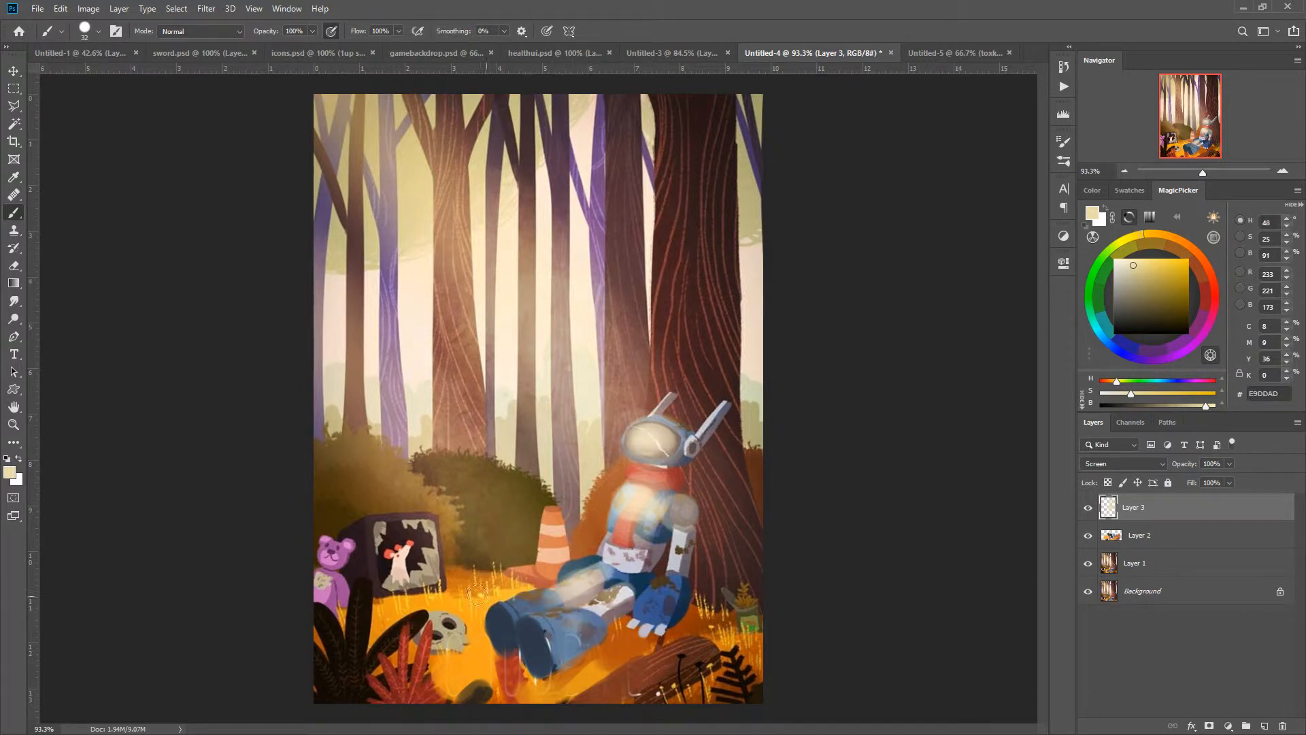
mouse_move(592, 562)
left_mouse_down()
mouse_move(547, 584)
mouse_move(561, 576)
left_mouse_up()
left_click_drag(666, 585, 650, 603)
left_click_drag(678, 531, 672, 548)
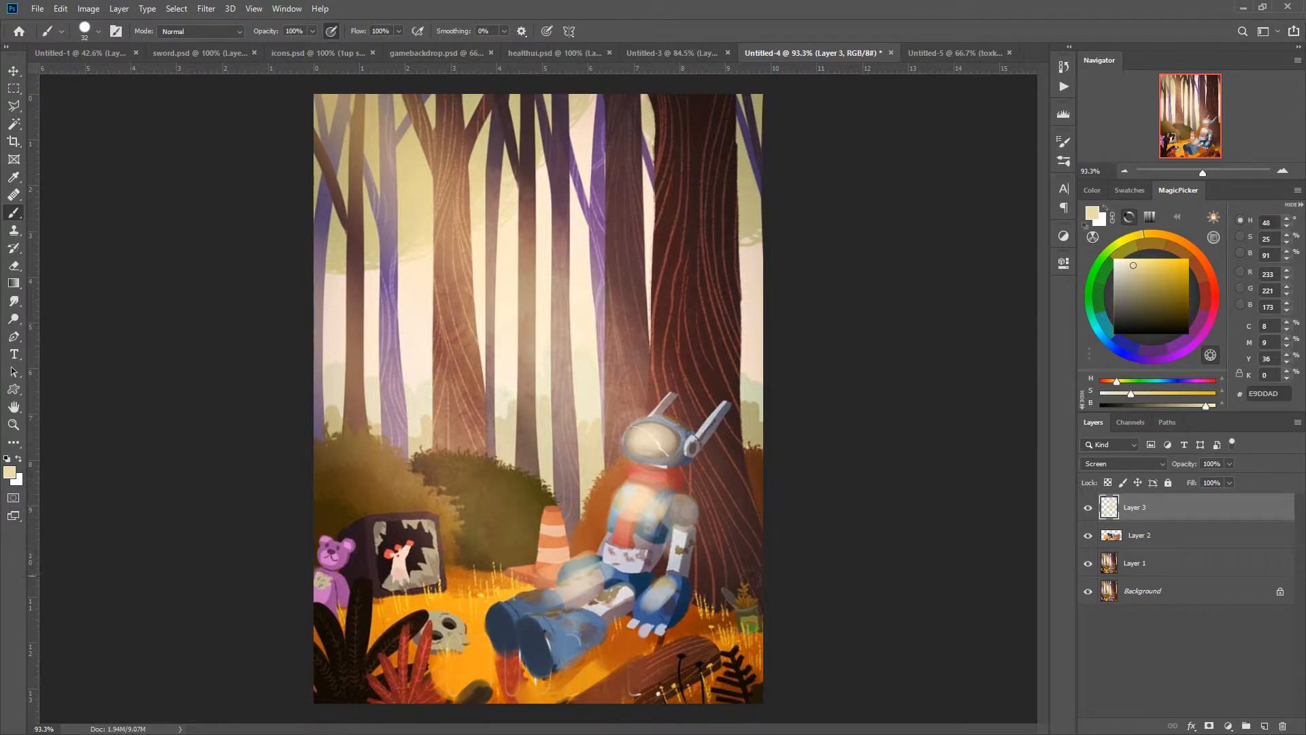
Lower the highlight layer's opacity to 82% and add a Levels adjustment layer above it with the black input at 72.
left_click_drag(1194, 464, 1161, 463)
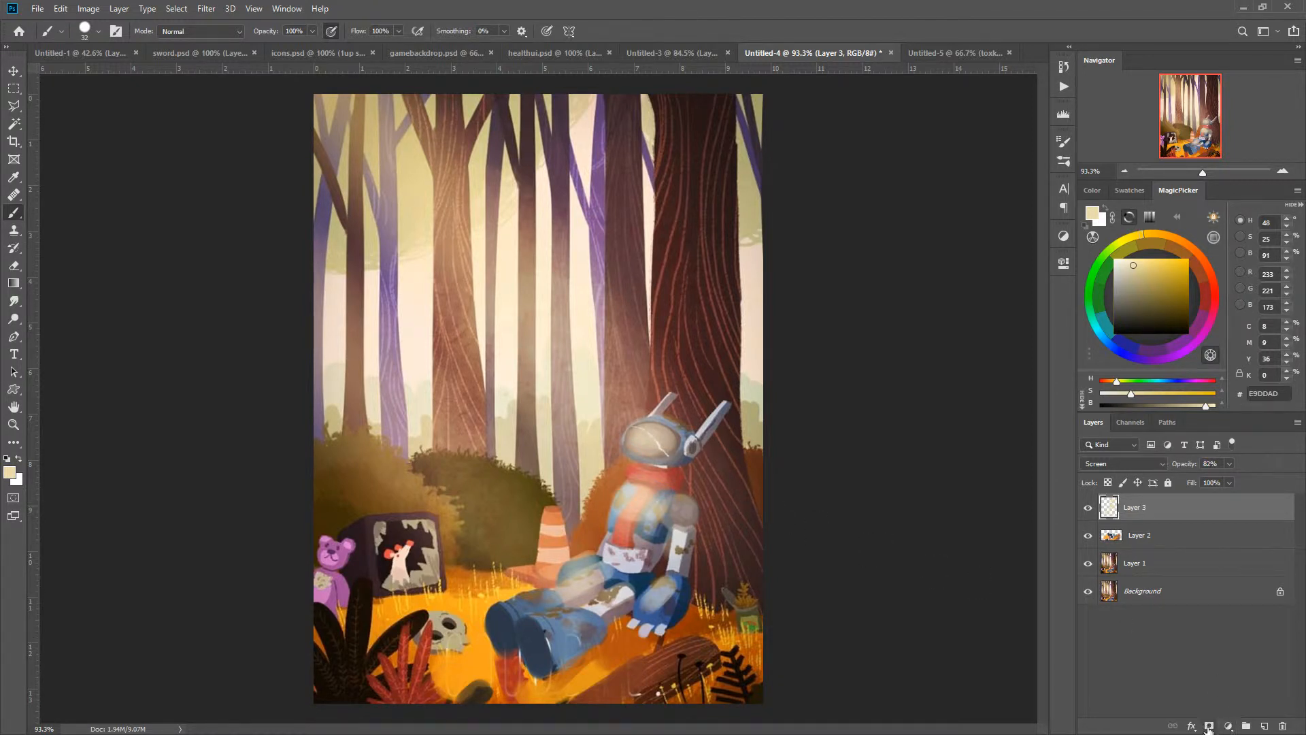
left_click(1228, 726)
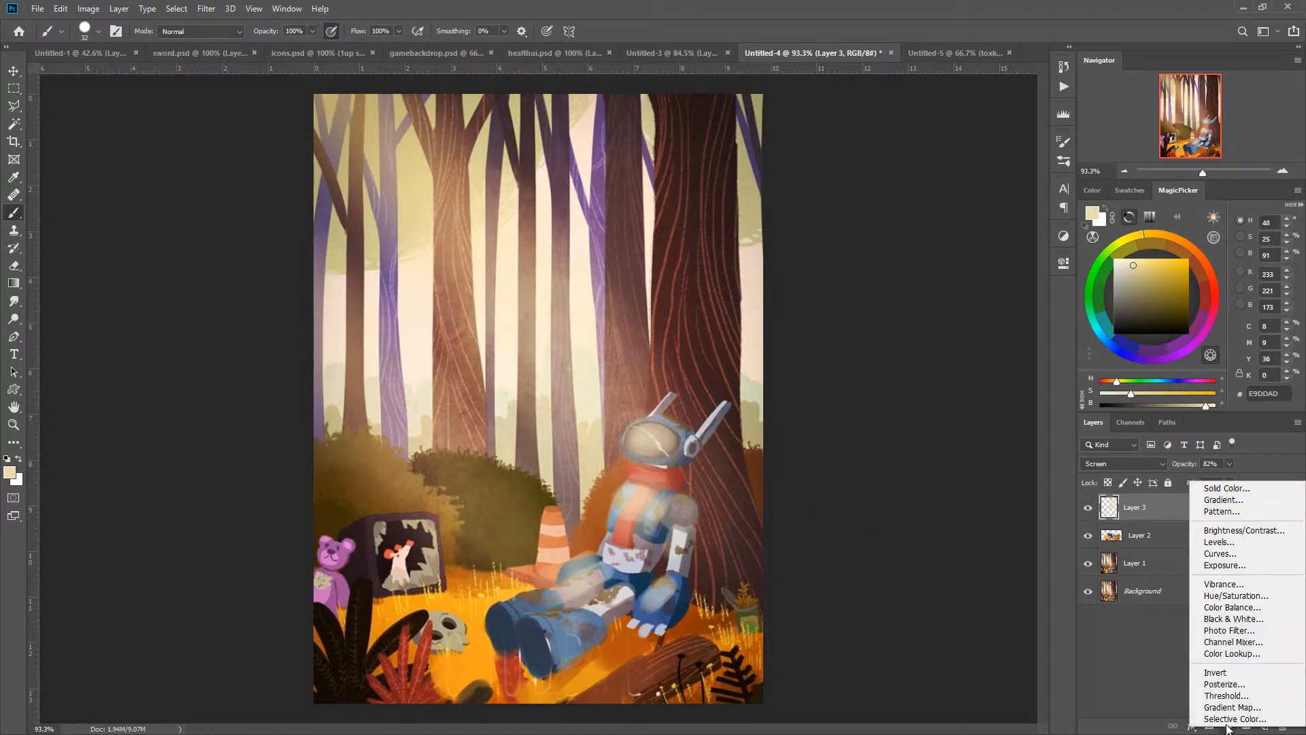
left_click(1221, 542)
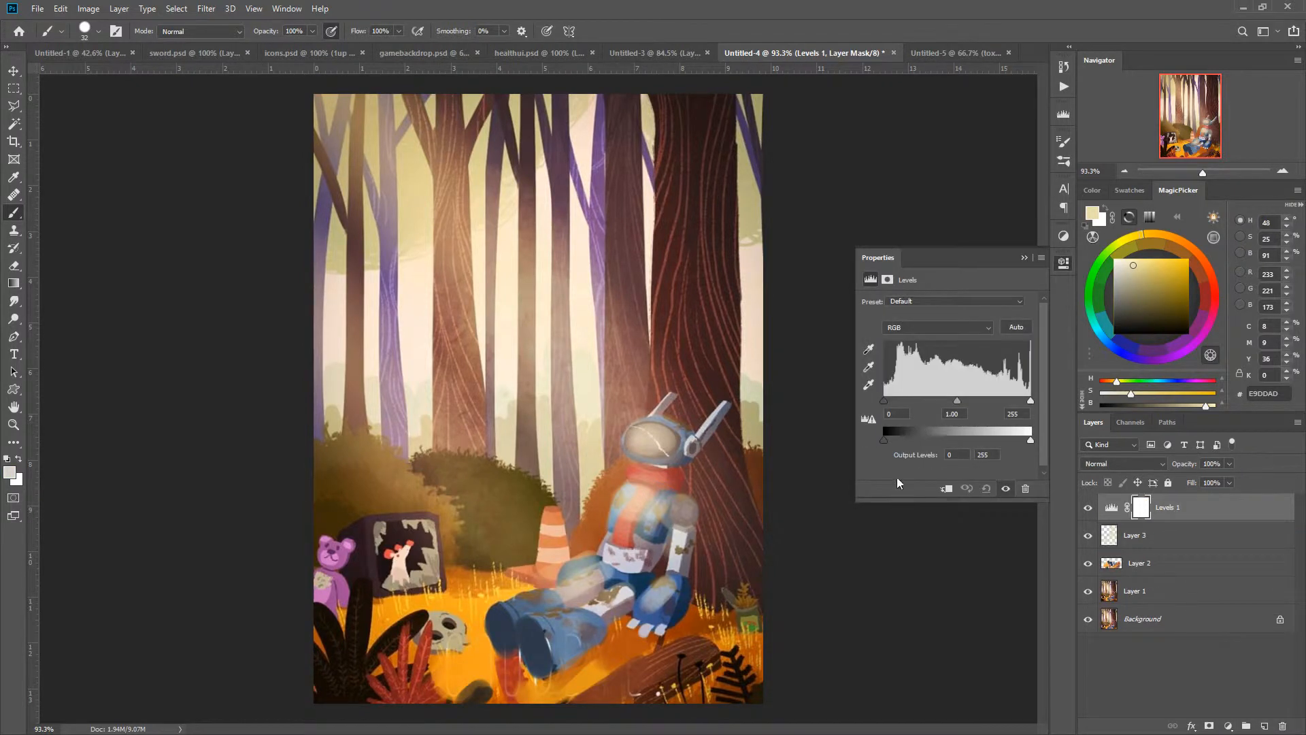
left_click_drag(887, 402, 909, 399)
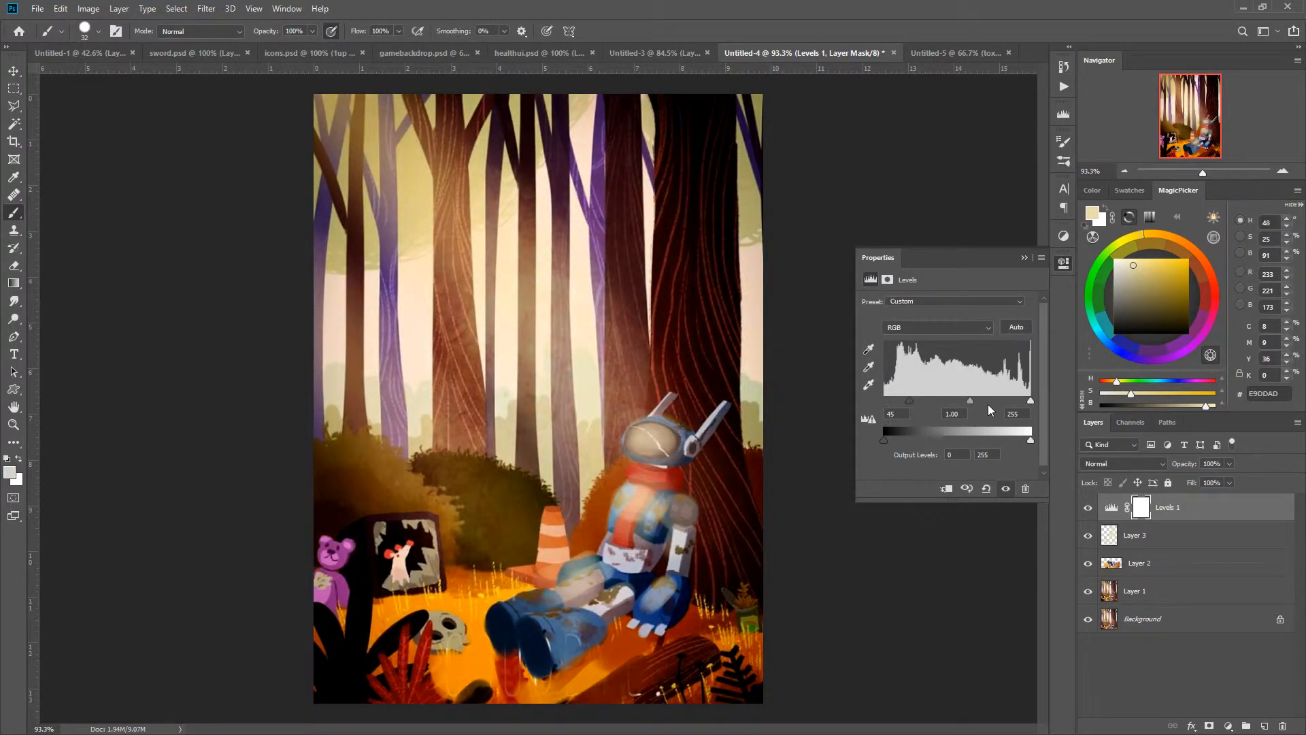
left_click_drag(1028, 402, 1035, 398)
left_click_drag(910, 400, 926, 402)
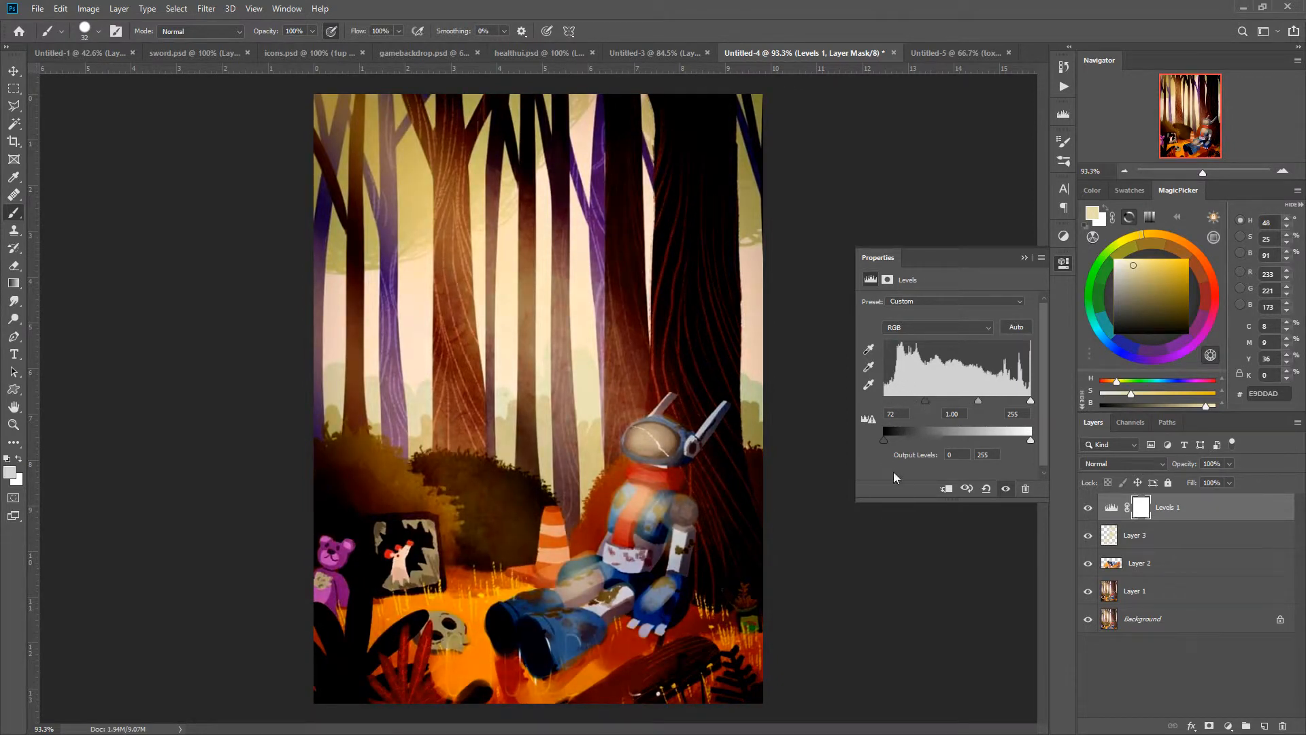
left_click(848, 245)
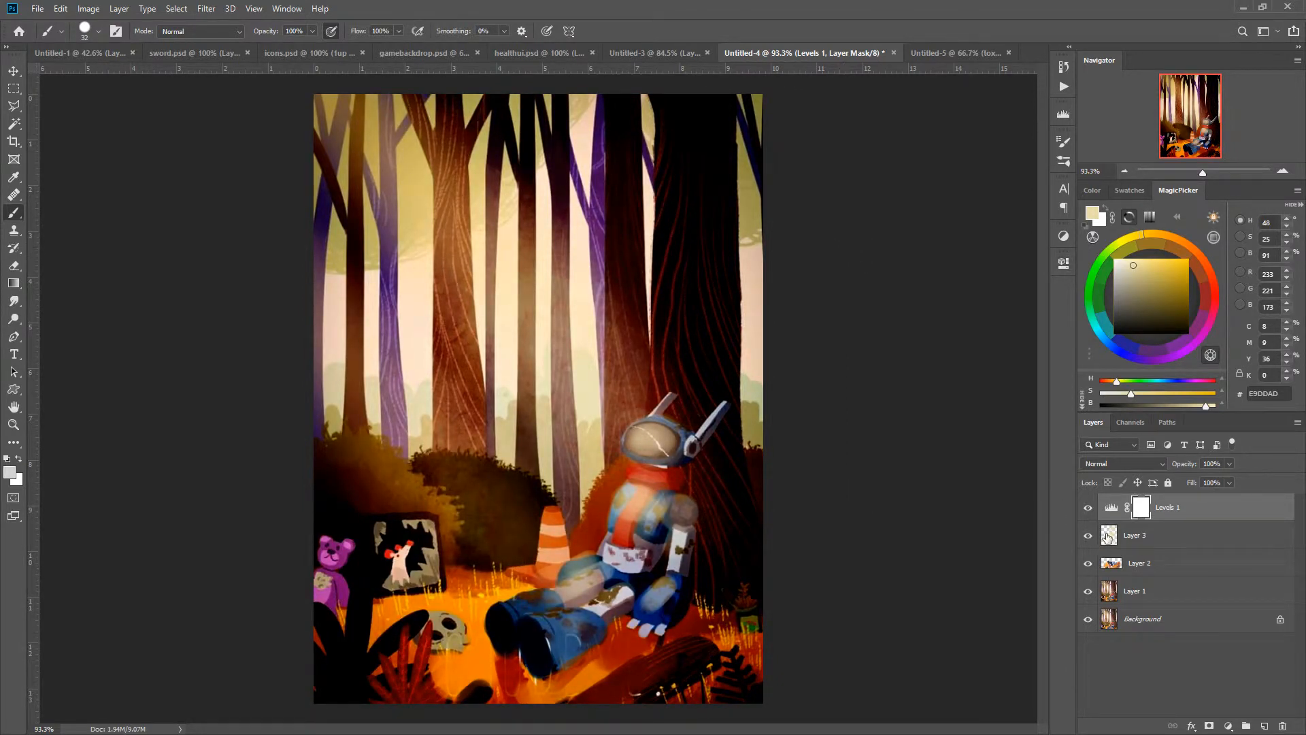
Move Layer 3 above the Levels adjustment and erase excess glow from the robot's shoulder, arm and legs.
left_click_drag(1108, 537, 1106, 503)
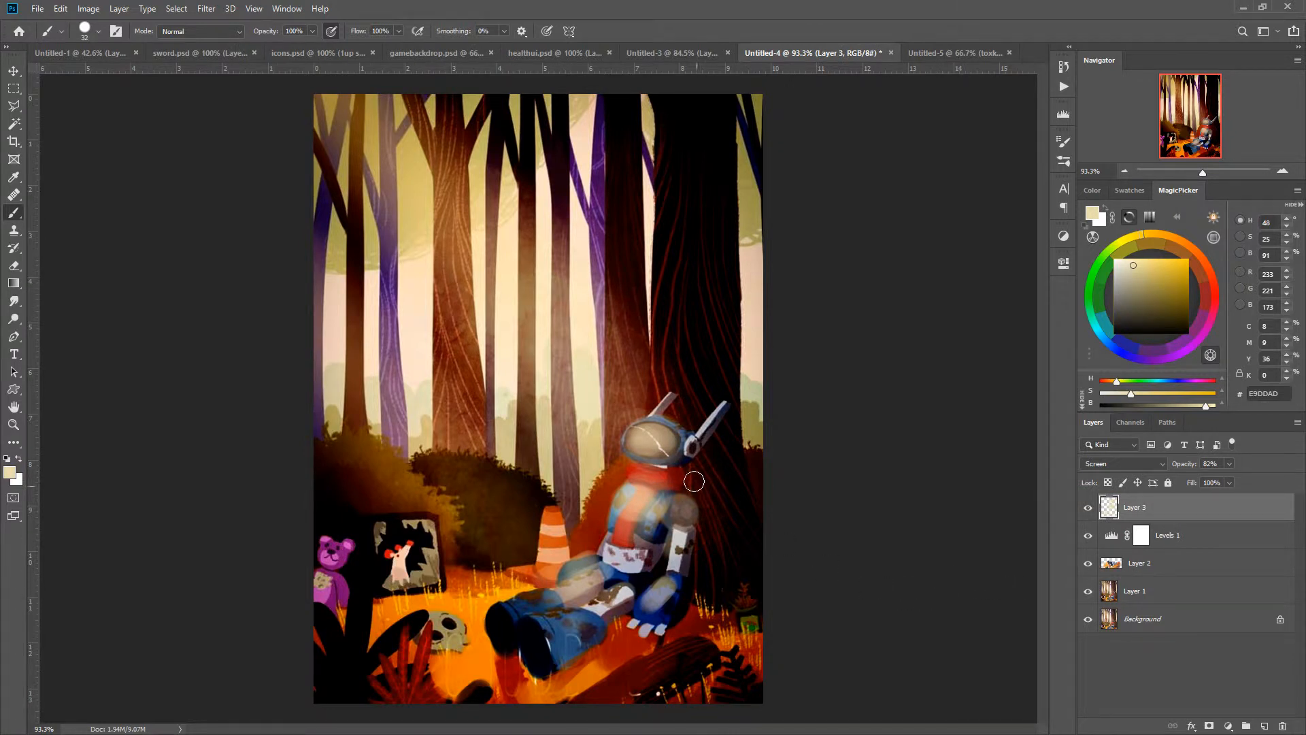
key("e")
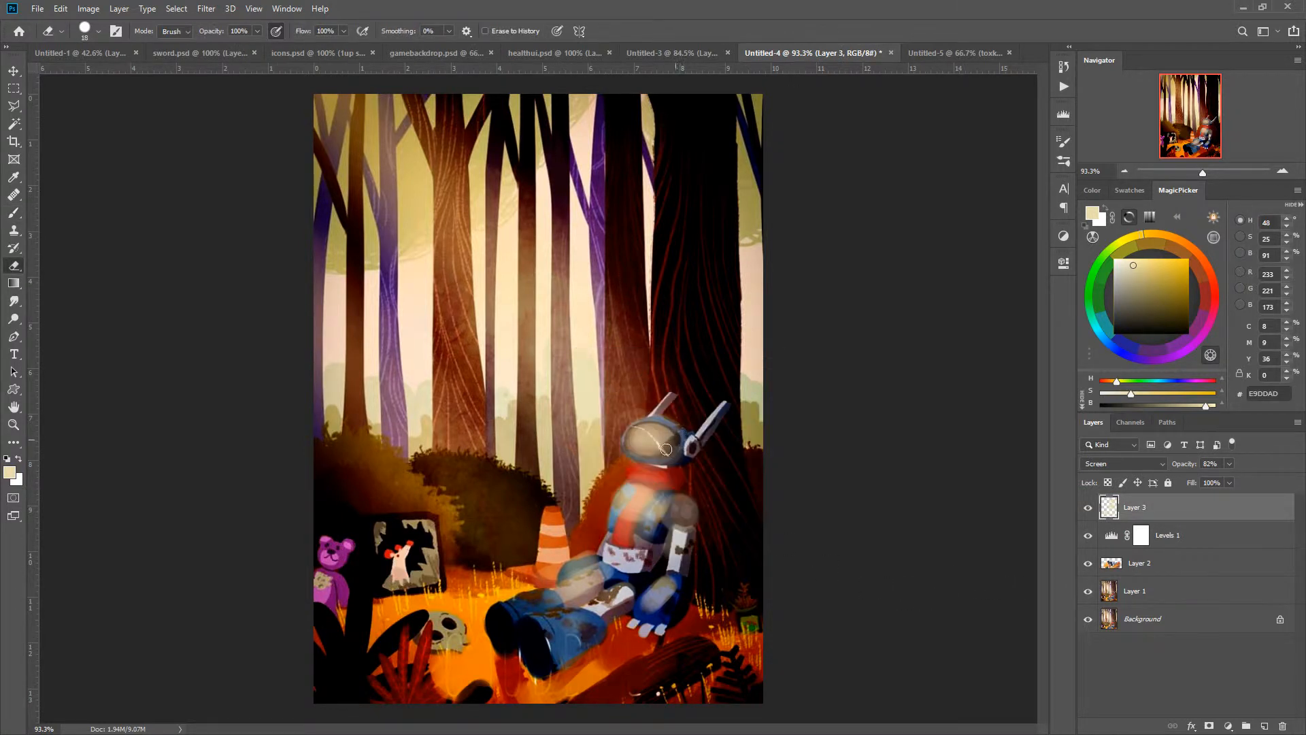
mouse_move(672, 500)
left_mouse_down()
mouse_move(664, 524)
mouse_move(693, 521)
mouse_move(685, 498)
left_mouse_up()
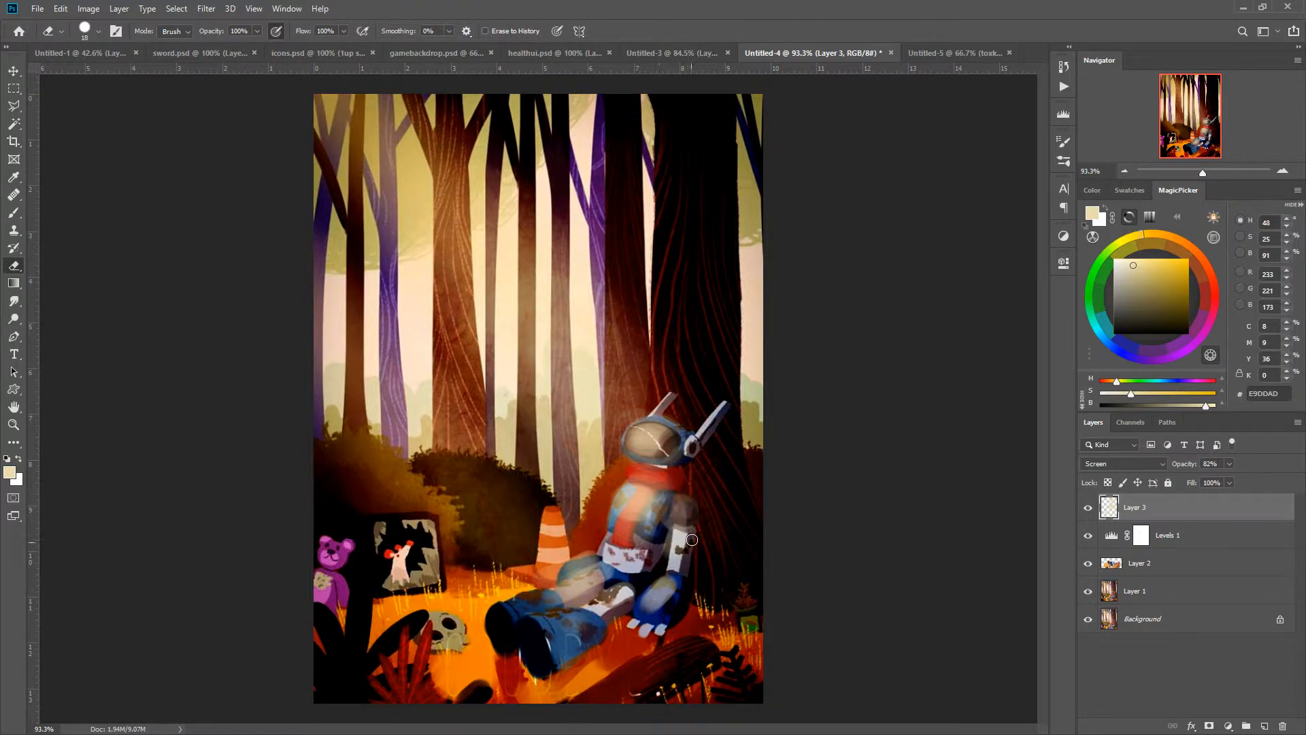
mouse_move(678, 588)
left_mouse_down()
mouse_move(652, 610)
mouse_move(567, 597)
left_mouse_up()
left_click_drag(590, 555, 542, 575)
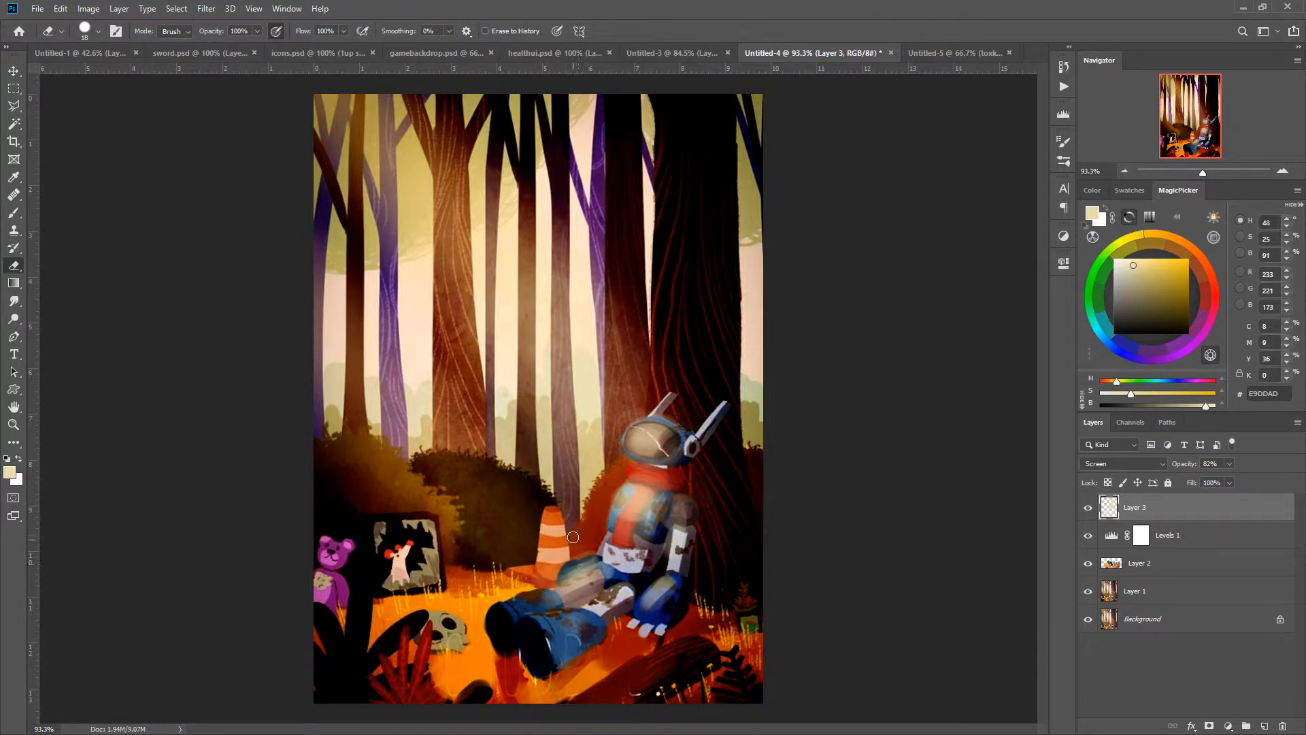
Set the brush to 18 px and paint pale light on the cone, the robot's legs and hand, and the ground beside them.
middle_click(580, 443)
left_click(582, 390)
right_click(557, 507)
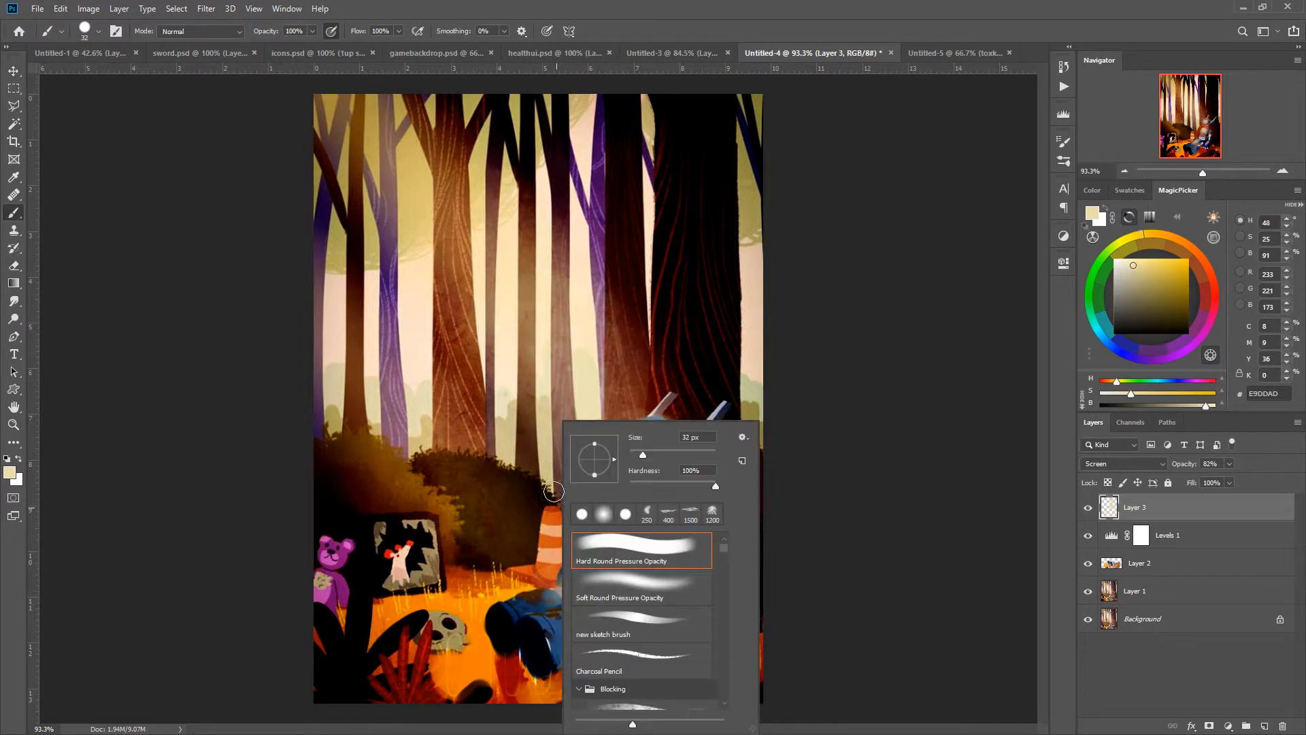
left_click_drag(642, 454, 636, 454)
key("Return")
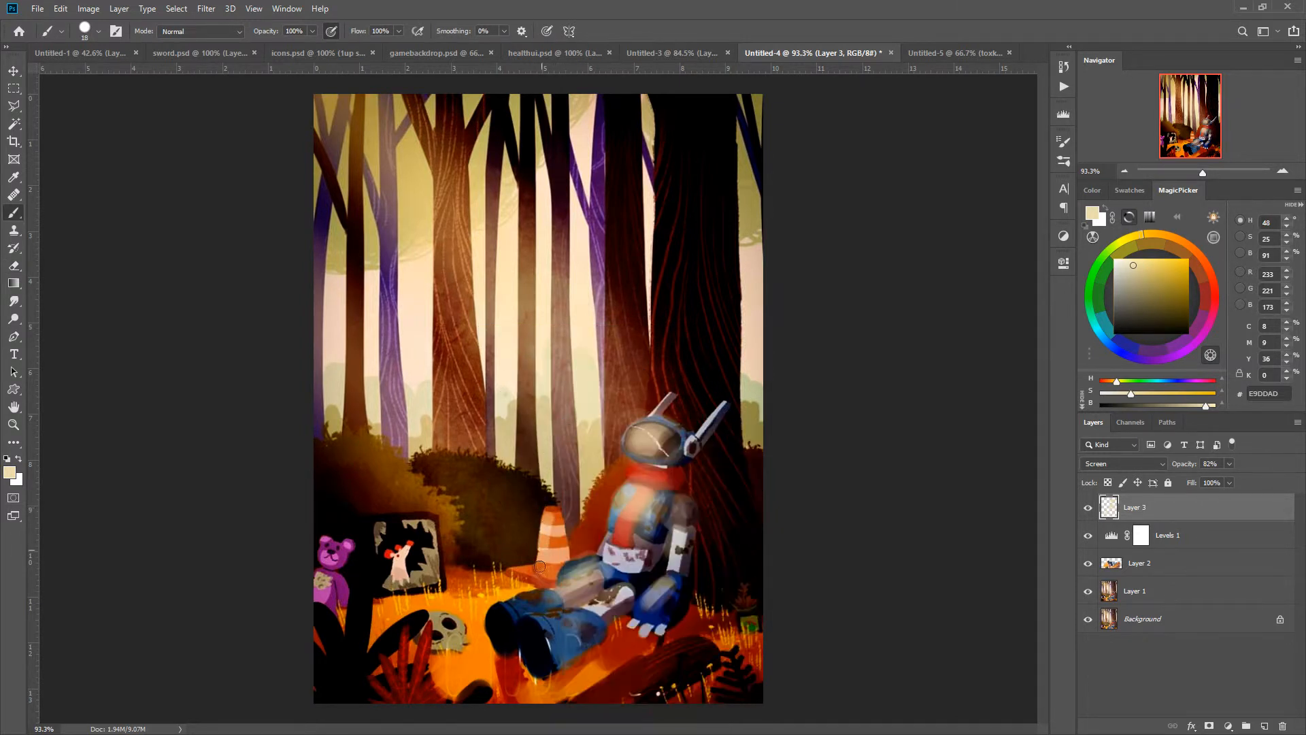
mouse_move(532, 590)
left_mouse_down()
mouse_move(488, 613)
mouse_move(491, 644)
mouse_move(524, 684)
mouse_move(548, 653)
mouse_move(568, 669)
mouse_move(620, 641)
mouse_move(572, 673)
mouse_move(605, 654)
mouse_move(570, 675)
mouse_move(609, 631)
mouse_move(603, 660)
mouse_move(578, 663)
mouse_move(566, 684)
mouse_move(665, 582)
left_mouse_up()
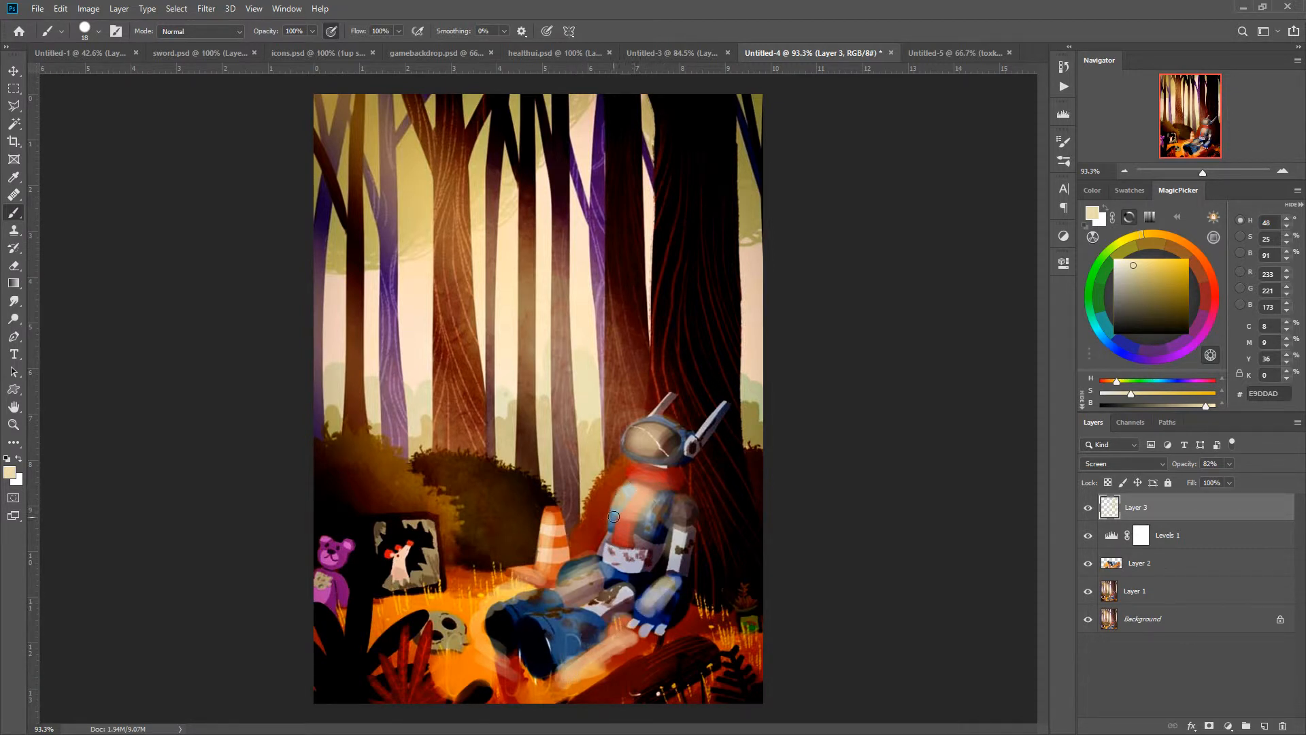
Refine the robot's chest highlights with the Eraser and Brush, and compare the picture with the Levels adjustment off and on.
right_click(649, 499)
left_click(690, 460)
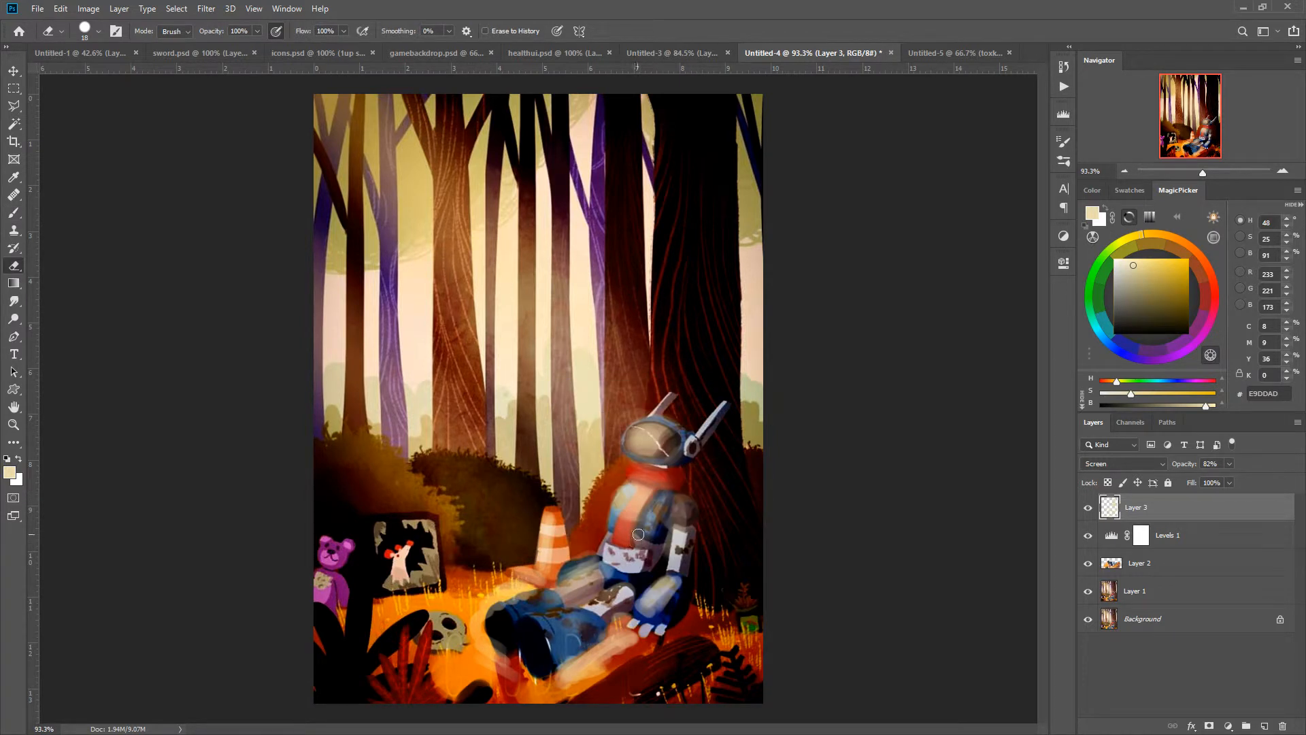
right_click(589, 506)
left_click(580, 457)
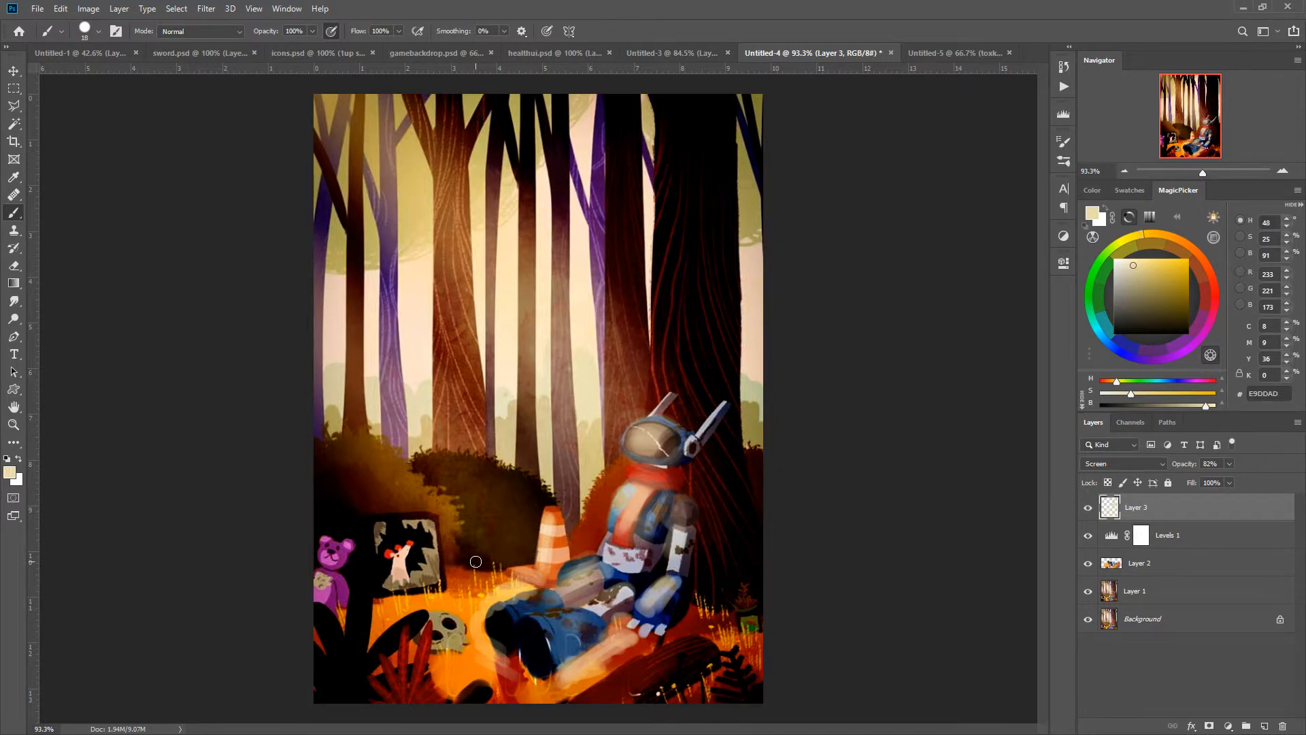
left_click(1088, 535)
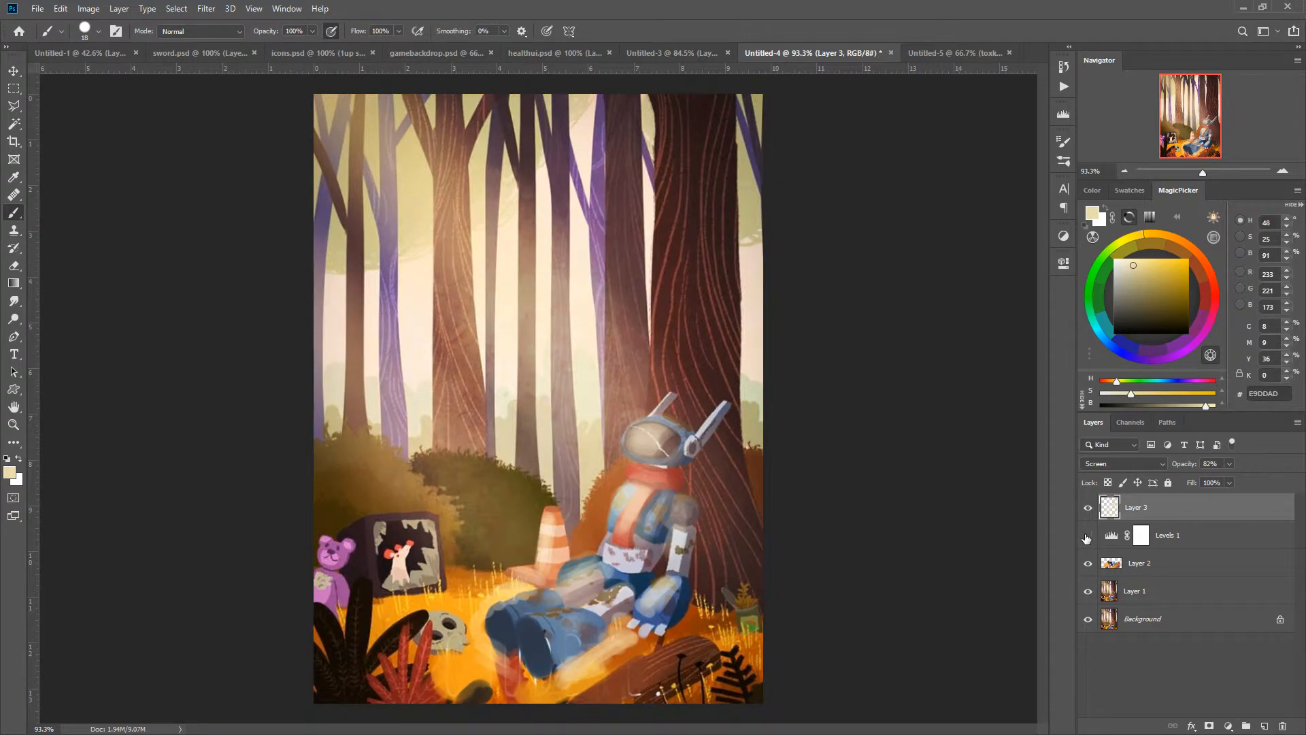
left_click(1088, 536)
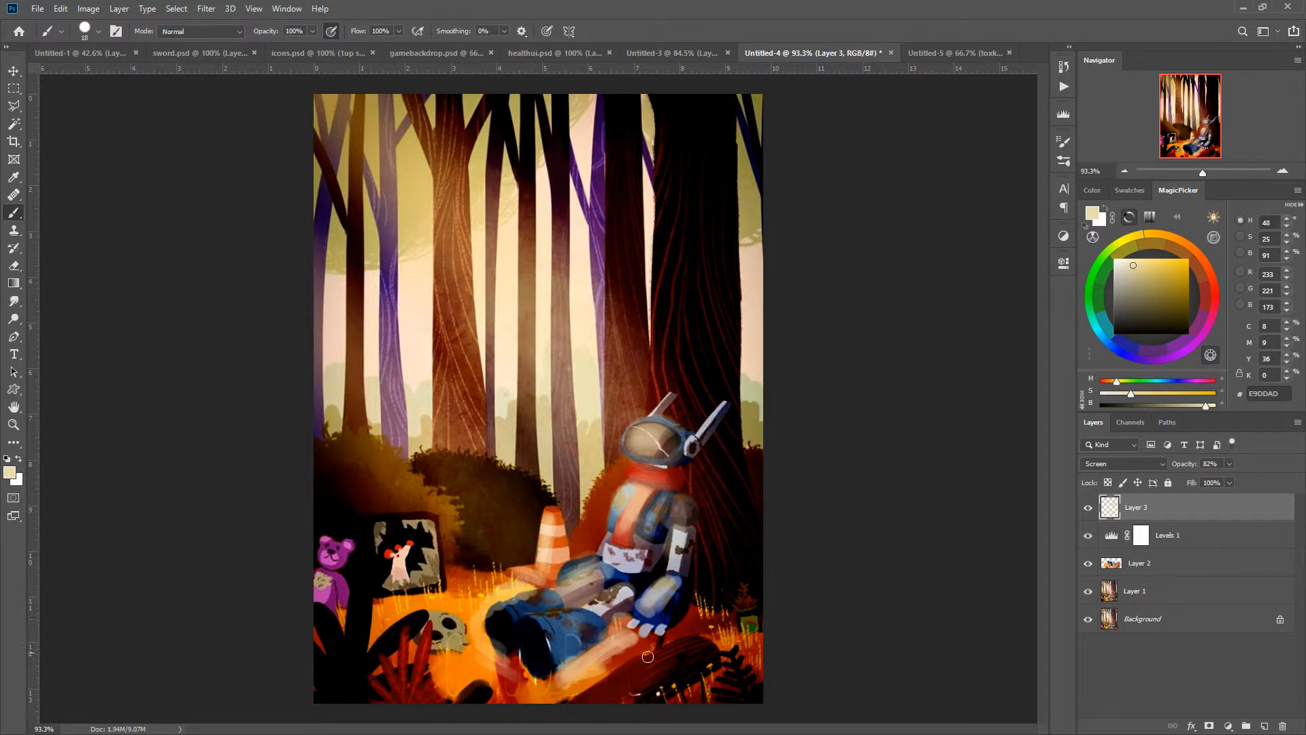
Add a new layer and paint near-black shadows sampled from the picture over the log, beside the robot's arm and around its legs.
left_click(688, 676, "alt")
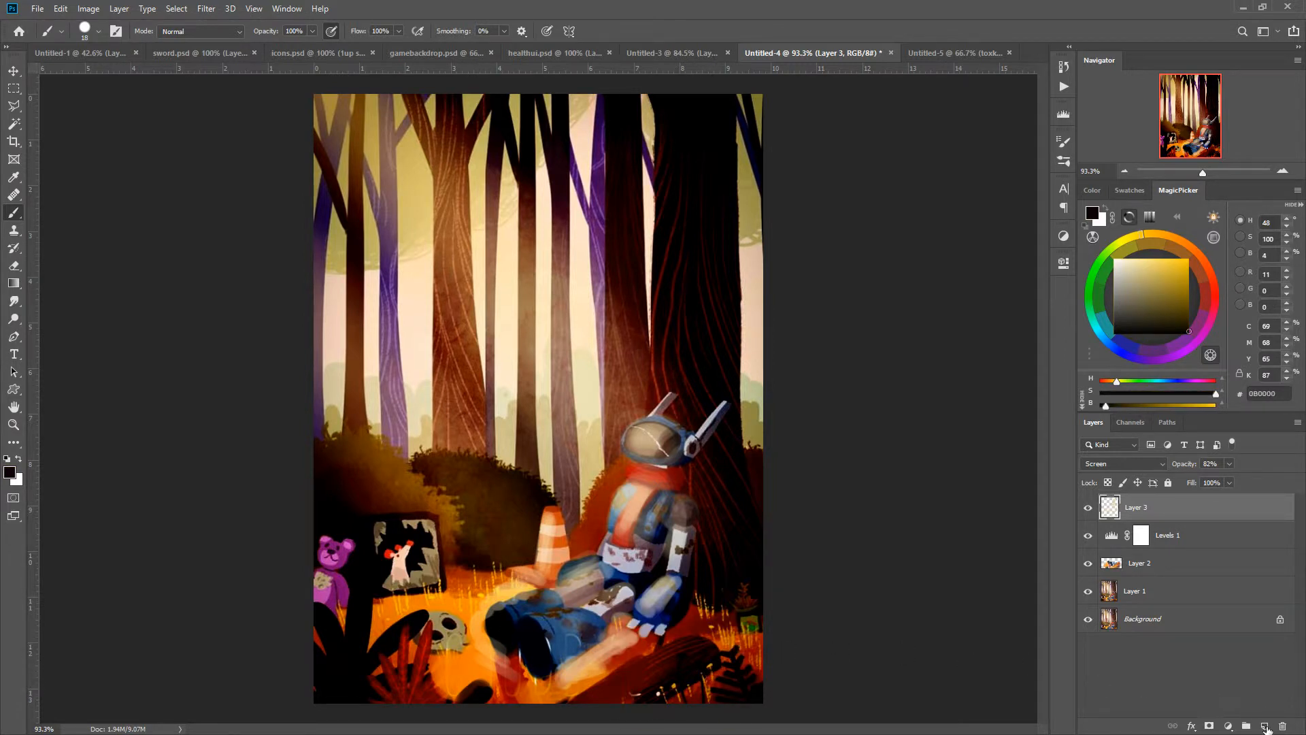
left_click(1264, 725)
left_click_drag(706, 677, 680, 705)
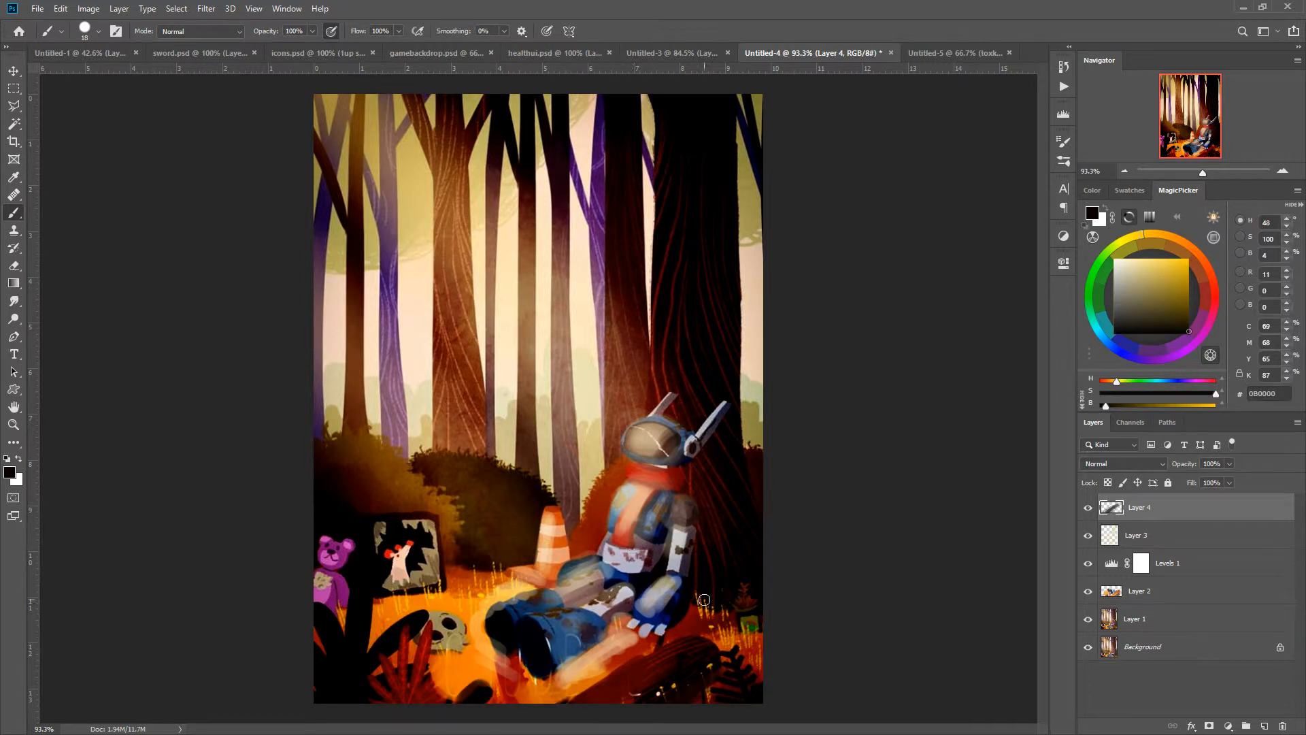
left_click(683, 601, "alt")
mouse_move(693, 605)
left_mouse_down()
mouse_move(675, 630)
mouse_move(697, 585)
left_mouse_up()
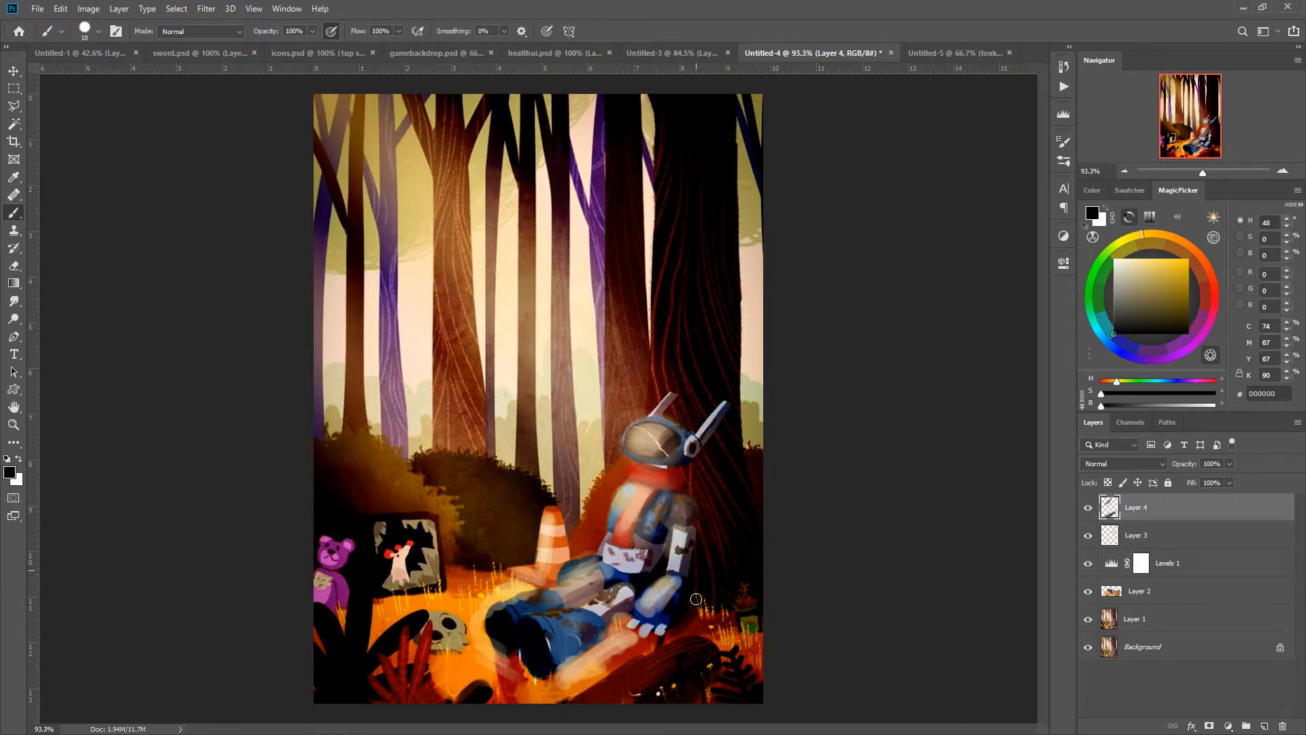
mouse_move(623, 629)
left_mouse_down()
mouse_move(566, 666)
mouse_move(623, 614)
left_mouse_up()
left_click_drag(563, 659, 561, 670)
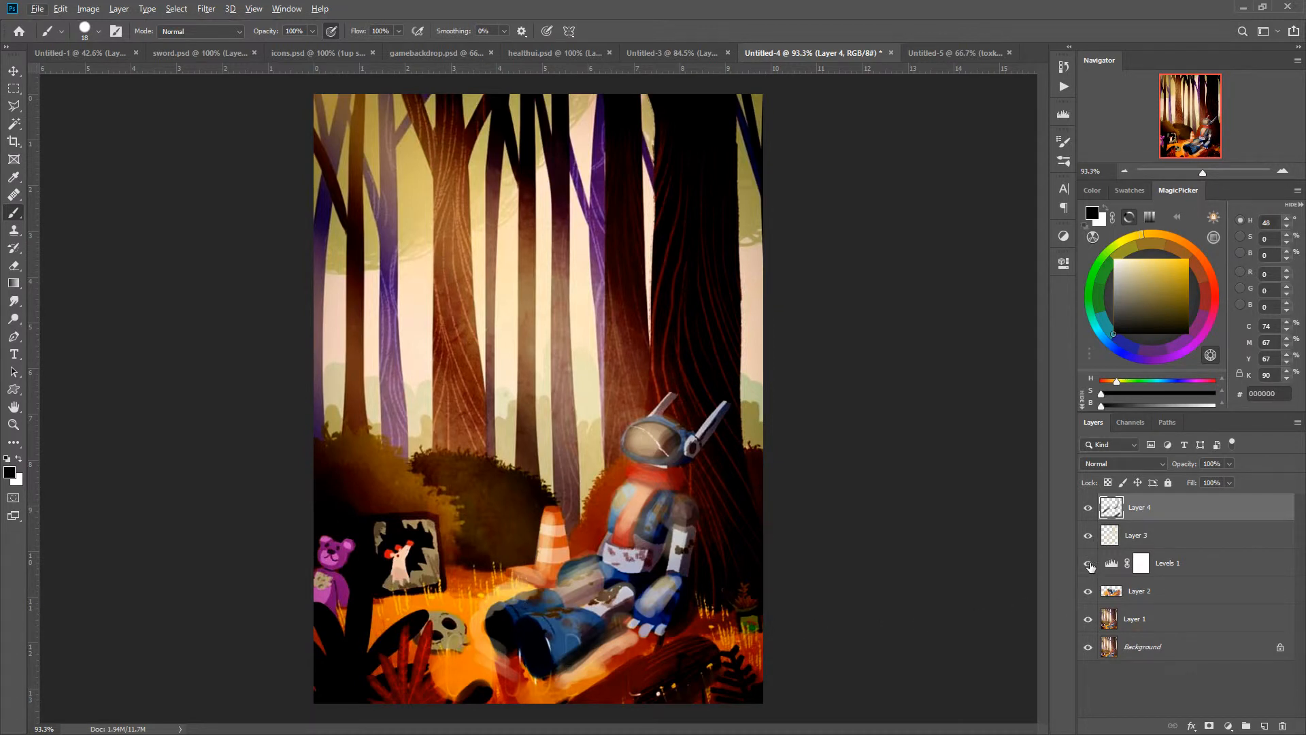
Hide every layer above the Background to view the original illustration, and show Layer 1 again.
left_click(1088, 564)
left_click_drag(1089, 515, 1087, 612)
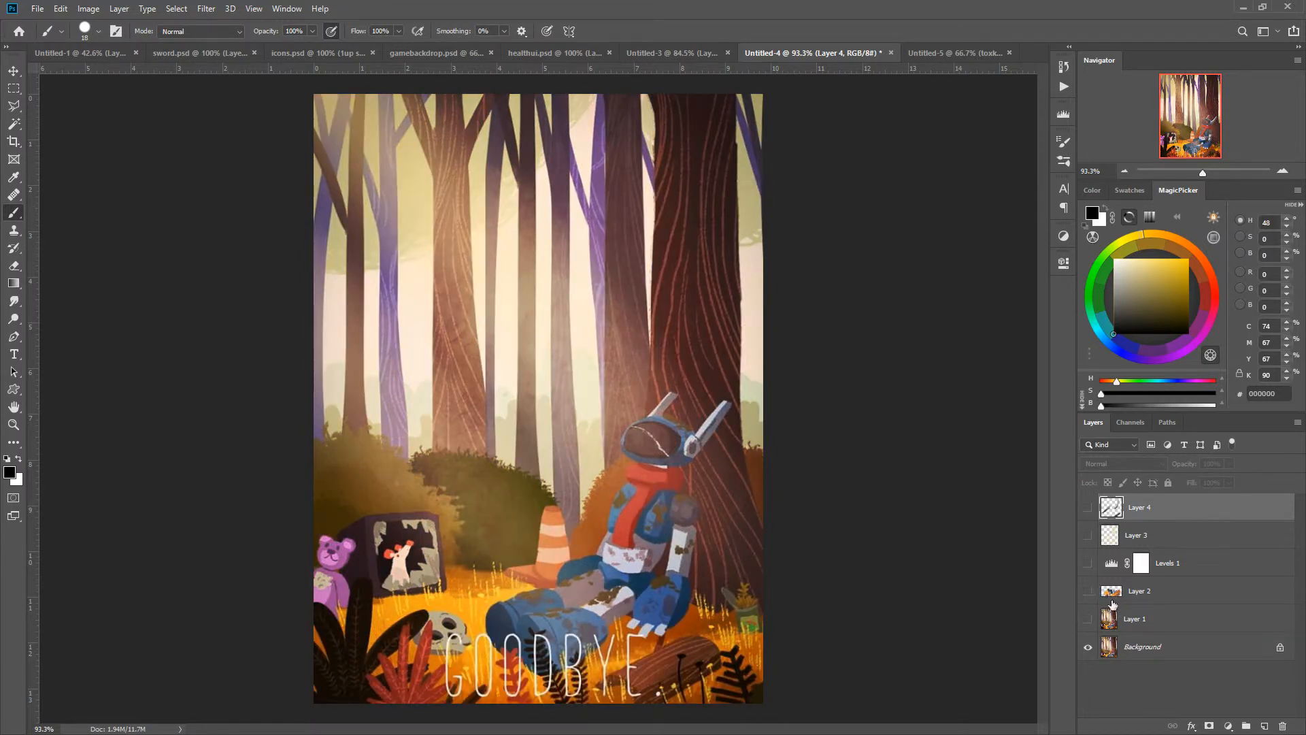
left_click(1110, 616)
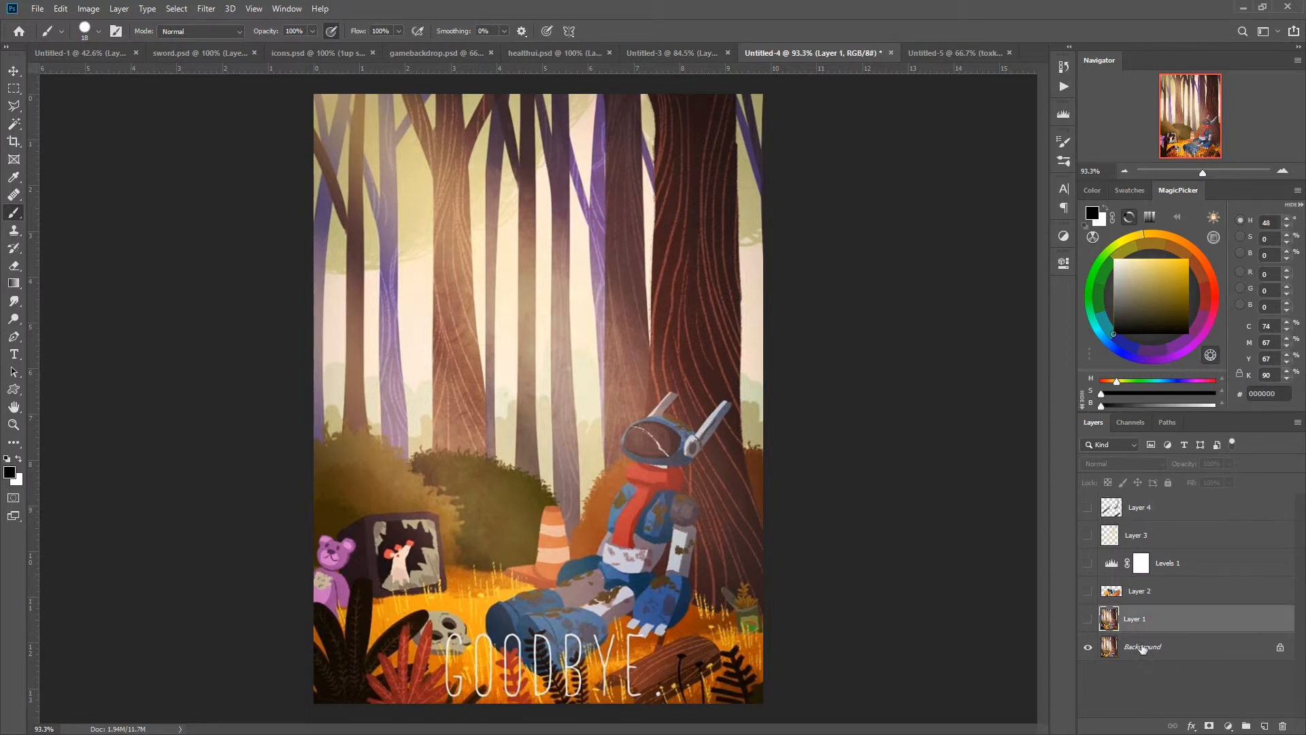
left_click(1087, 622)
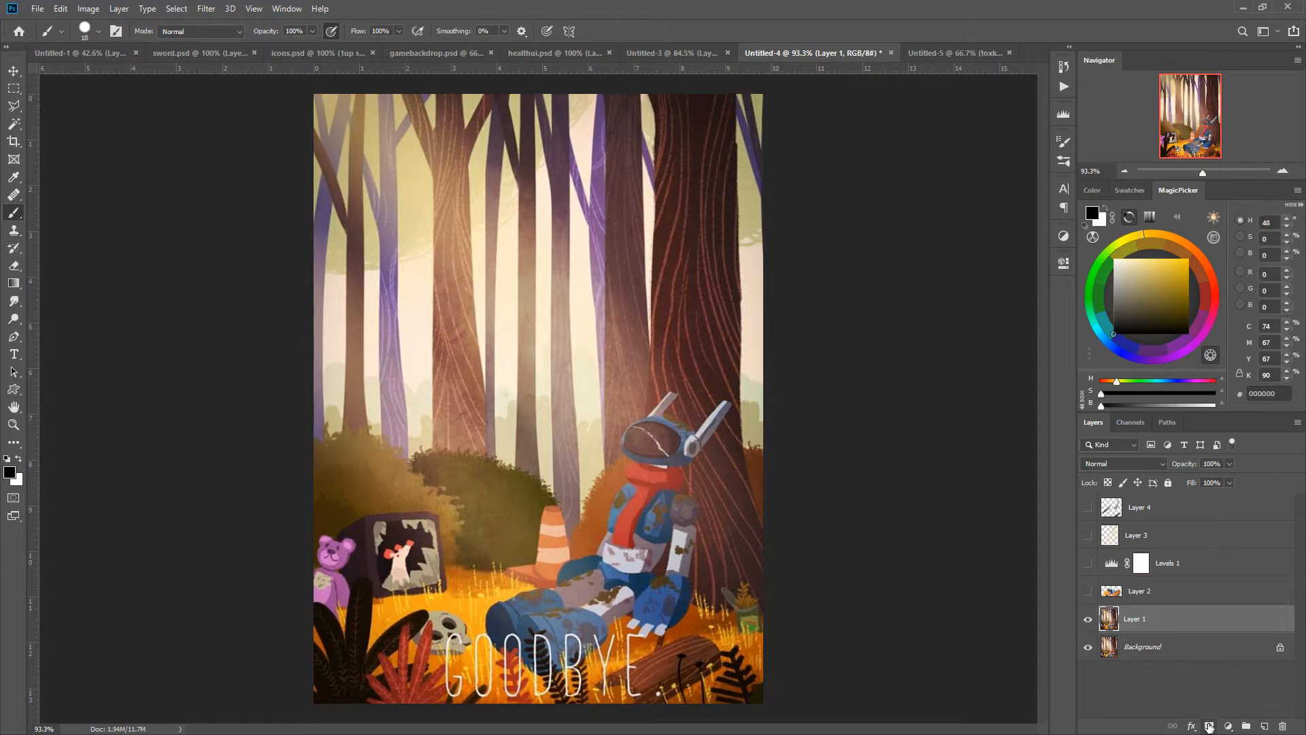
Add a Black & White adjustment layer above Layer 1 to check the values, hide it and show the painted layers again.
left_click(1228, 726)
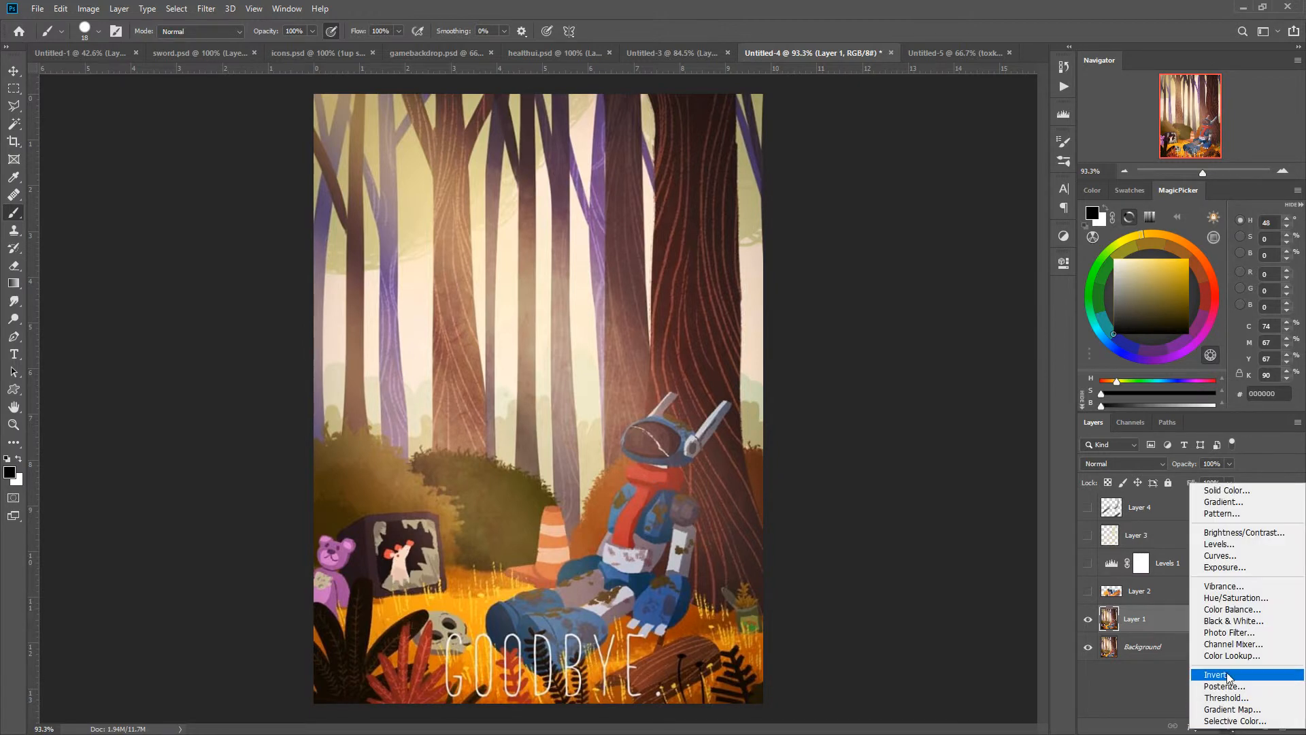
left_click(1211, 619)
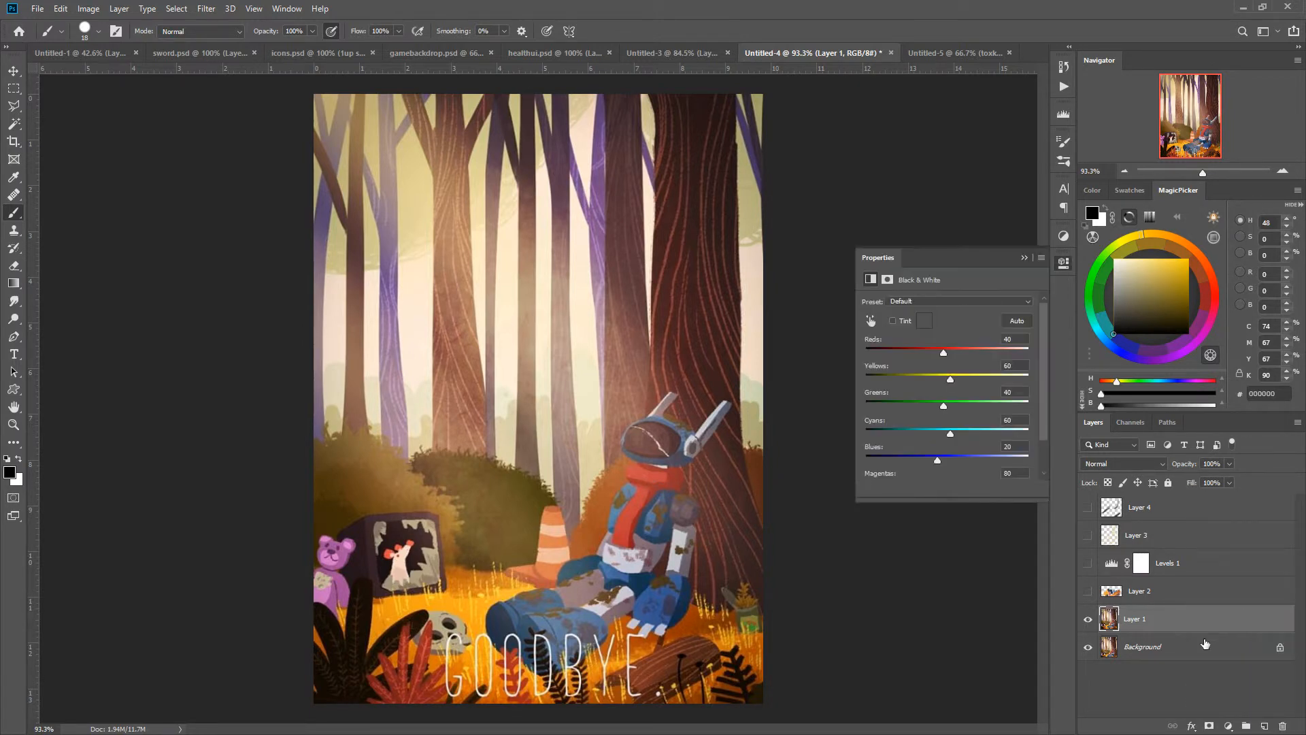
left_click(876, 257)
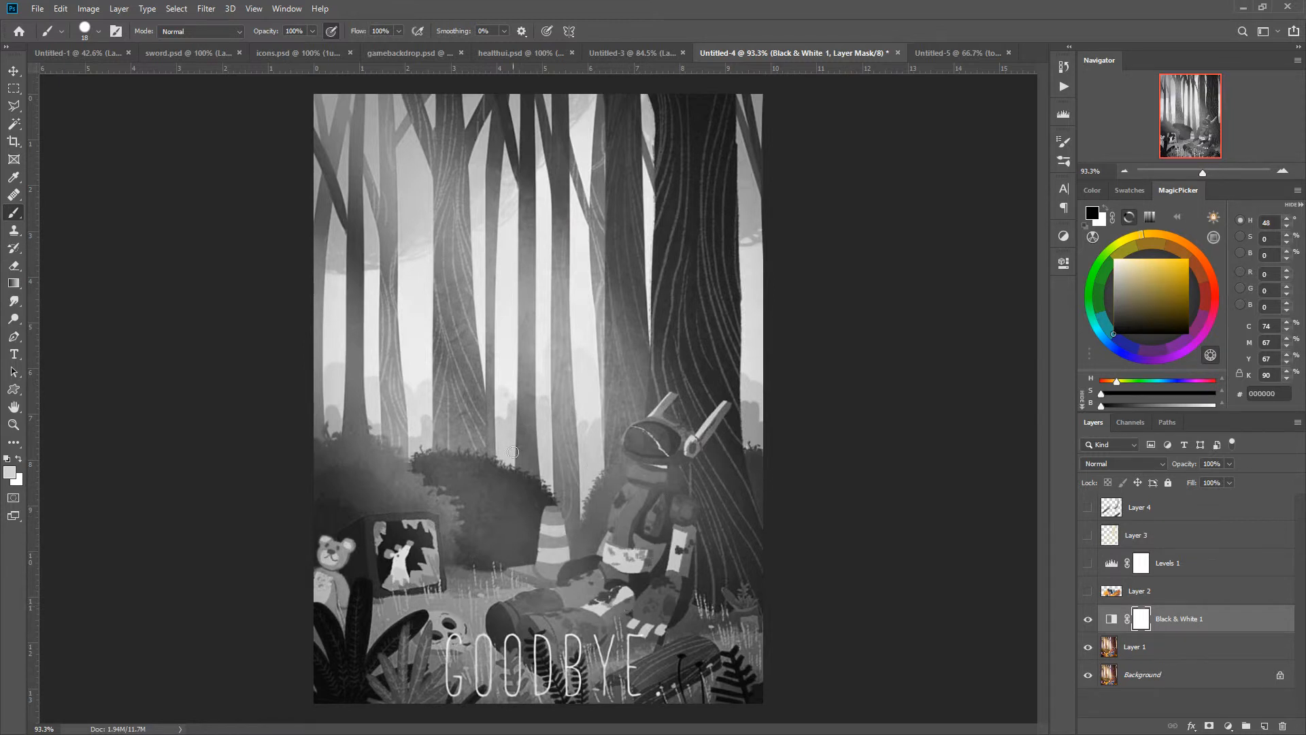
left_click(1088, 619)
mouse_move(1087, 535)
left_mouse_down()
mouse_move(1088, 507)
mouse_move(1089, 584)
left_mouse_up()
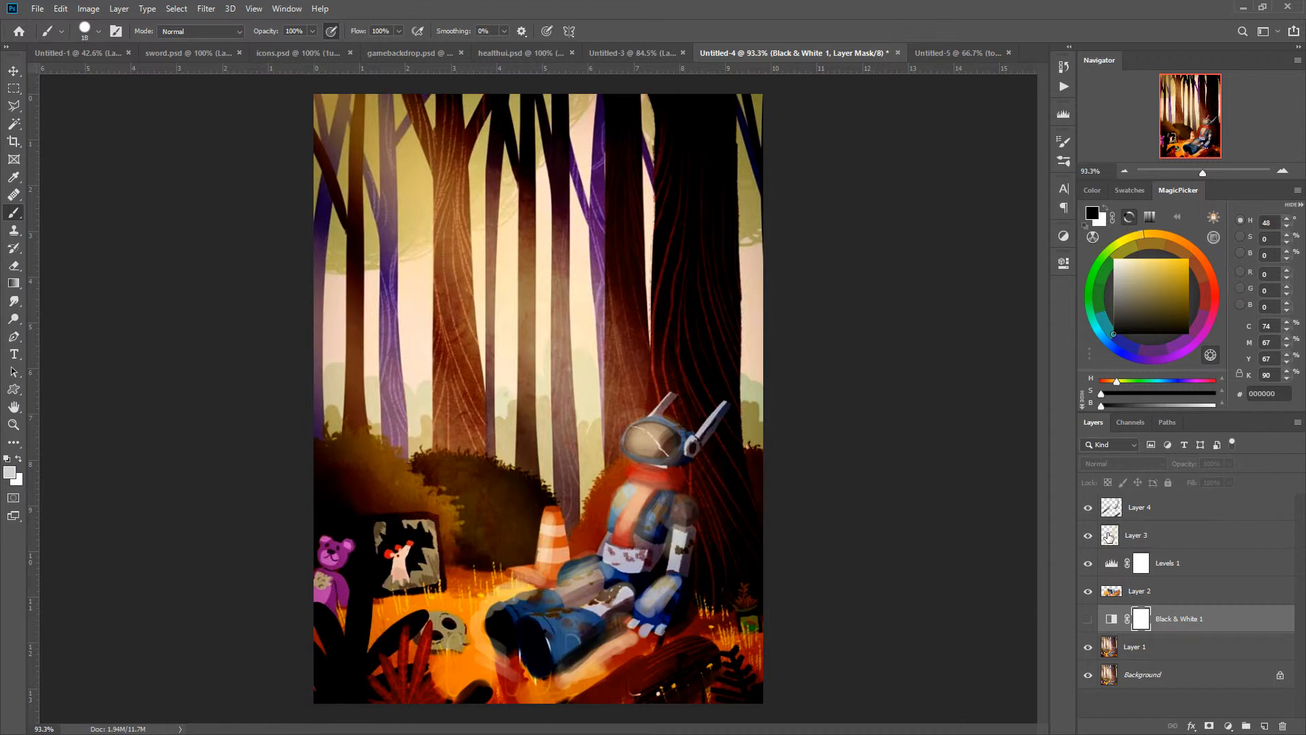
On Layer 3, paint muted yellow (C9B35E) light along the log, the robot's legs and the tree trunk behind it.
left_click(1109, 537)
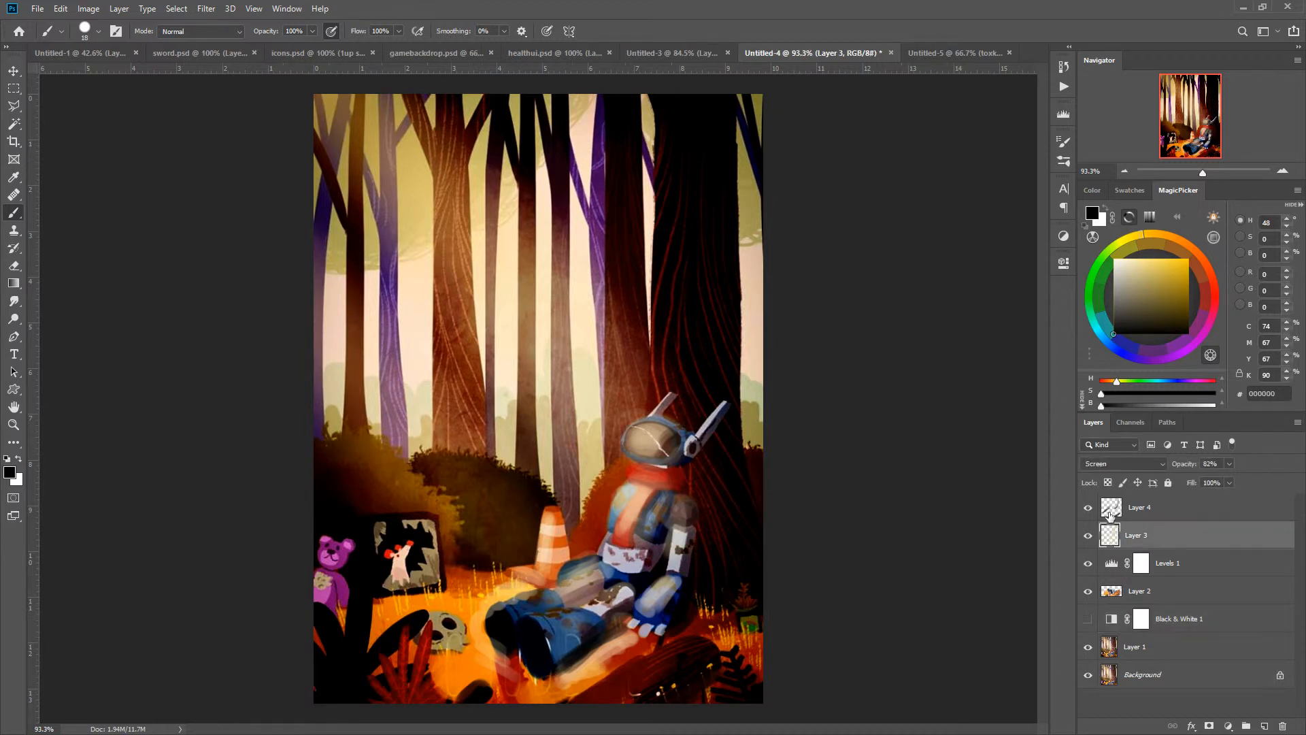
left_click(1153, 274)
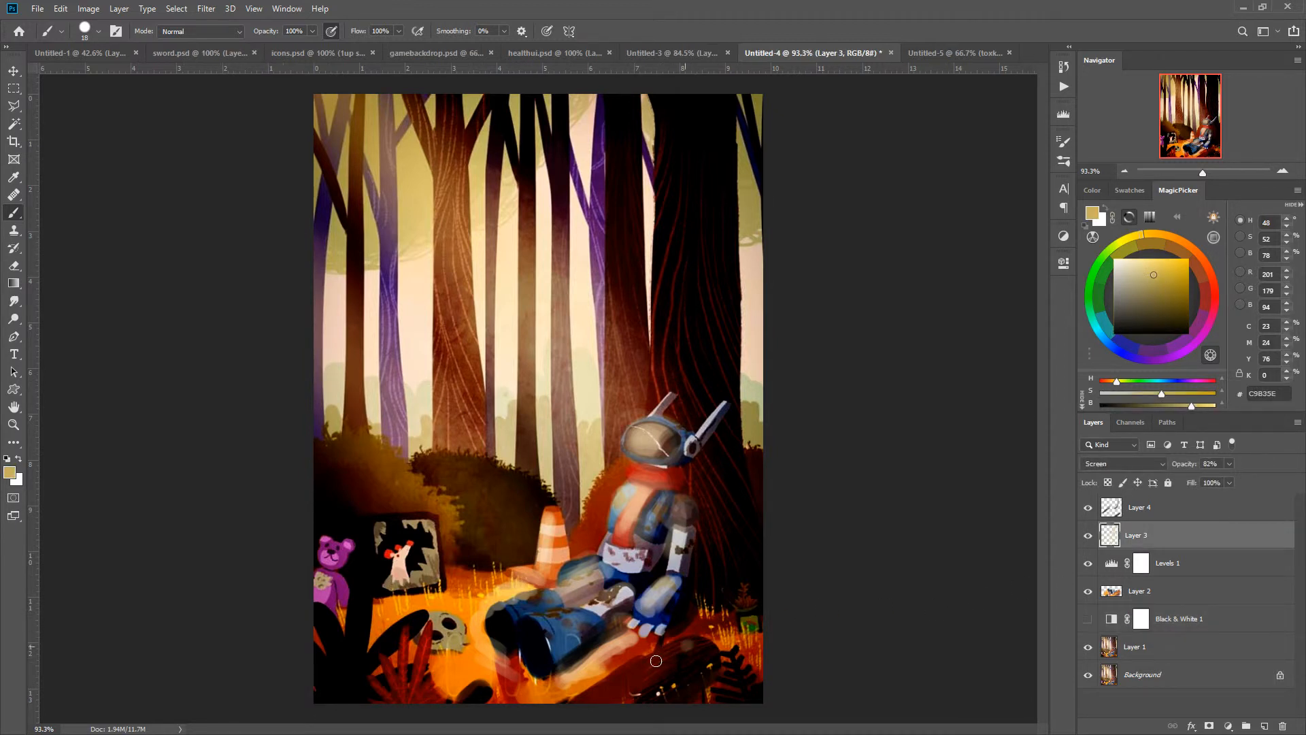
left_click_drag(687, 647, 610, 695)
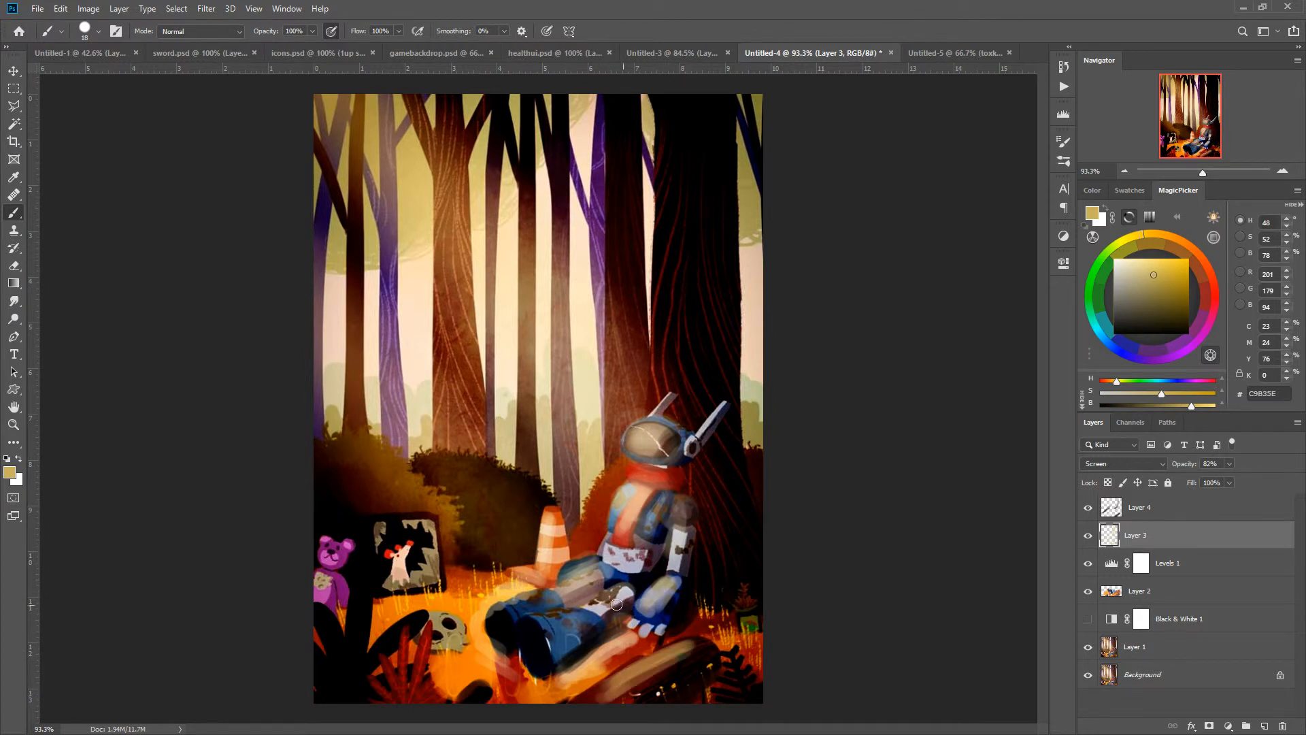
mouse_move(593, 566)
left_mouse_down()
mouse_move(541, 596)
mouse_move(567, 613)
mouse_move(611, 598)
mouse_move(557, 633)
mouse_move(564, 621)
mouse_move(538, 627)
mouse_move(566, 615)
mouse_move(531, 577)
left_mouse_up()
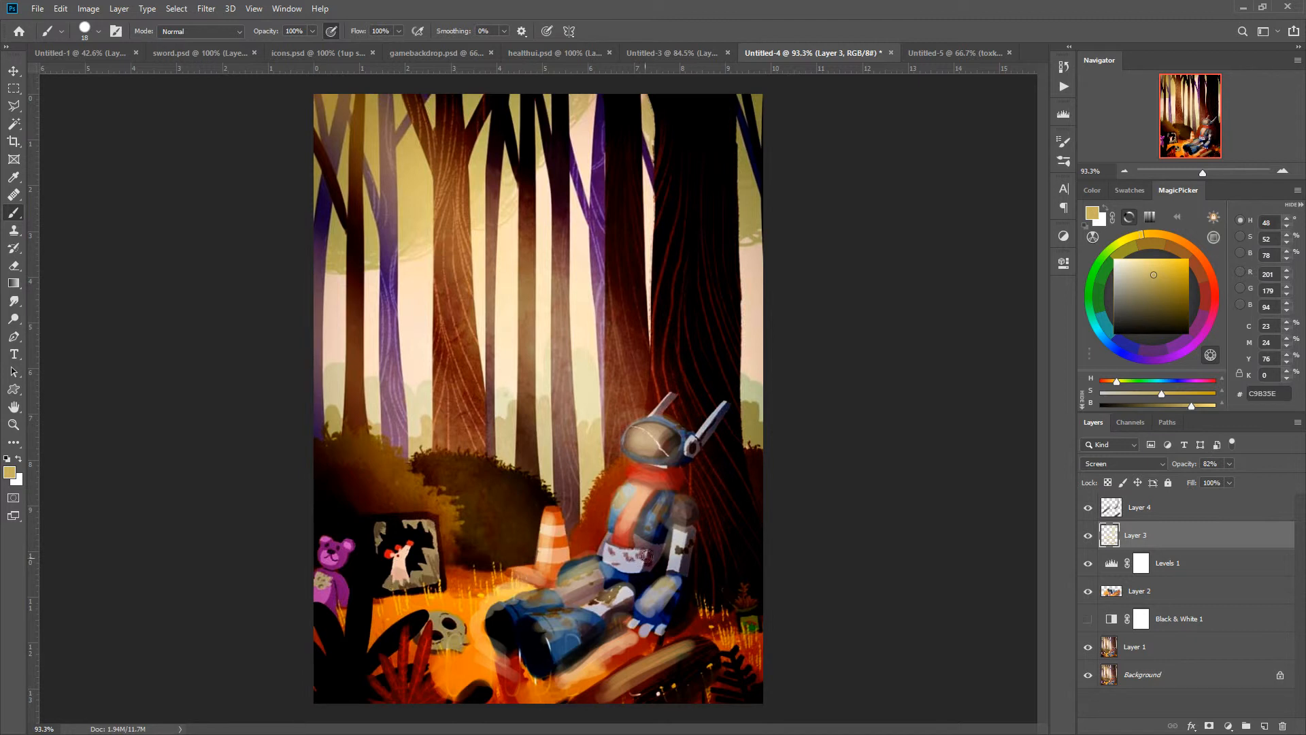
mouse_move(664, 387)
left_mouse_down()
mouse_move(673, 337)
mouse_move(679, 410)
mouse_move(666, 370)
mouse_move(662, 395)
mouse_move(663, 371)
mouse_move(687, 363)
mouse_move(663, 386)
mouse_move(684, 425)
mouse_move(670, 411)
mouse_move(681, 347)
mouse_move(701, 575)
left_mouse_up()
Paint muted yellow light with a 40 px brush on the tree trunk above the robot's head on Layer 3.
right_click(692, 347)
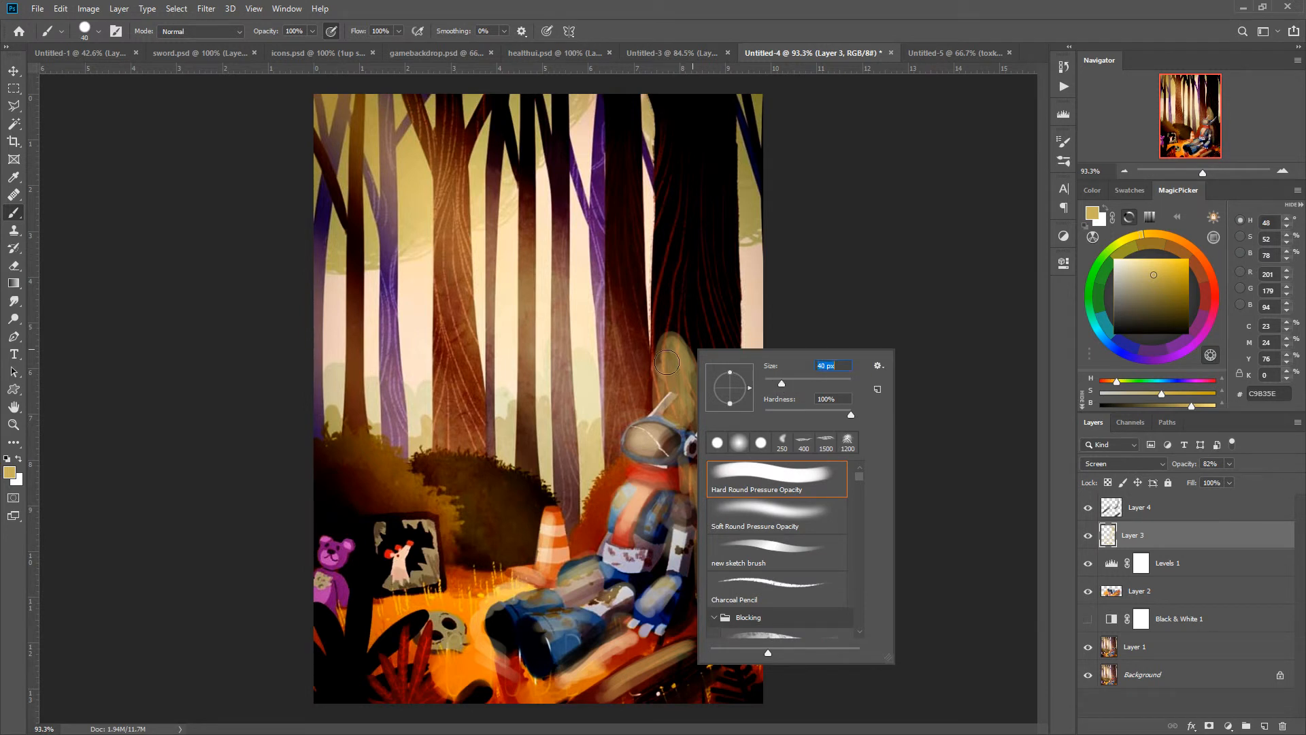
left_click(669, 363)
right_click(677, 372)
left_click(712, 338)
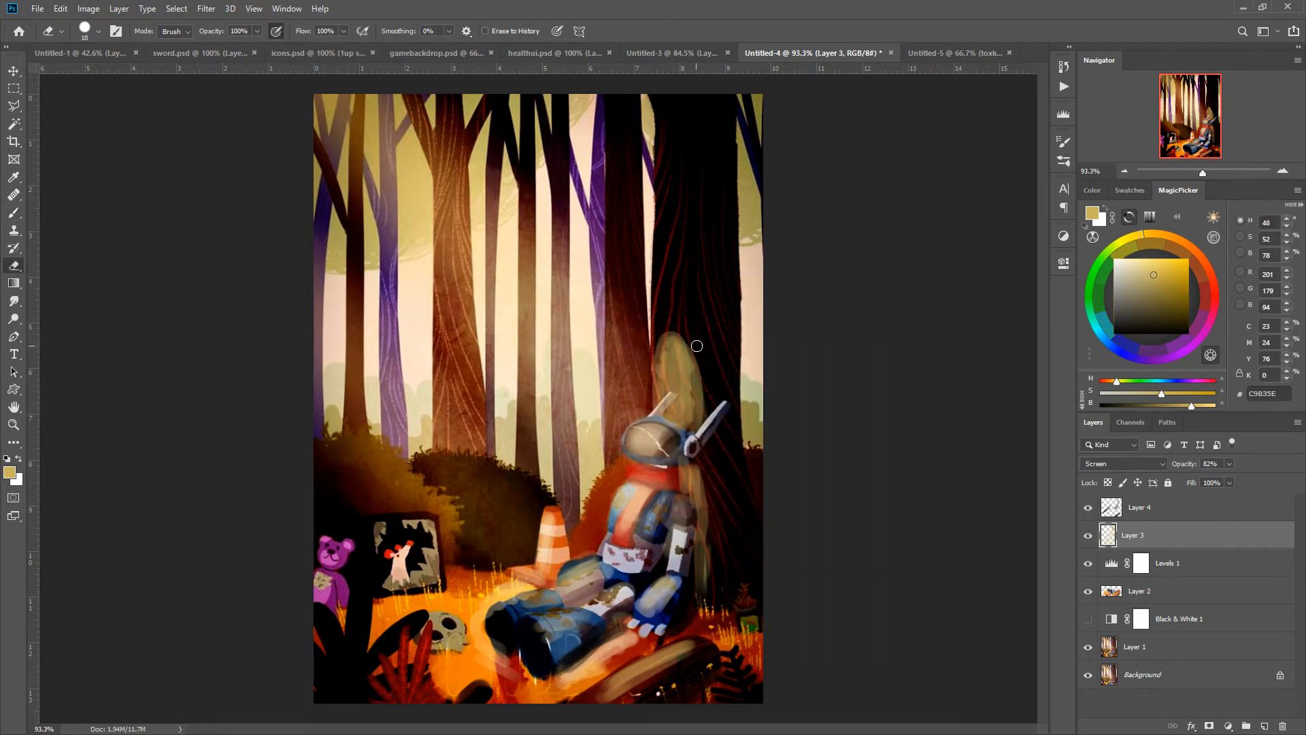
Erase a band across the painted light on the trunk above the robot's head with a 21 px eraser.
right_click(695, 345)
left_click_drag(779, 379, 754, 395)
left_click(660, 353)
right_click(679, 360)
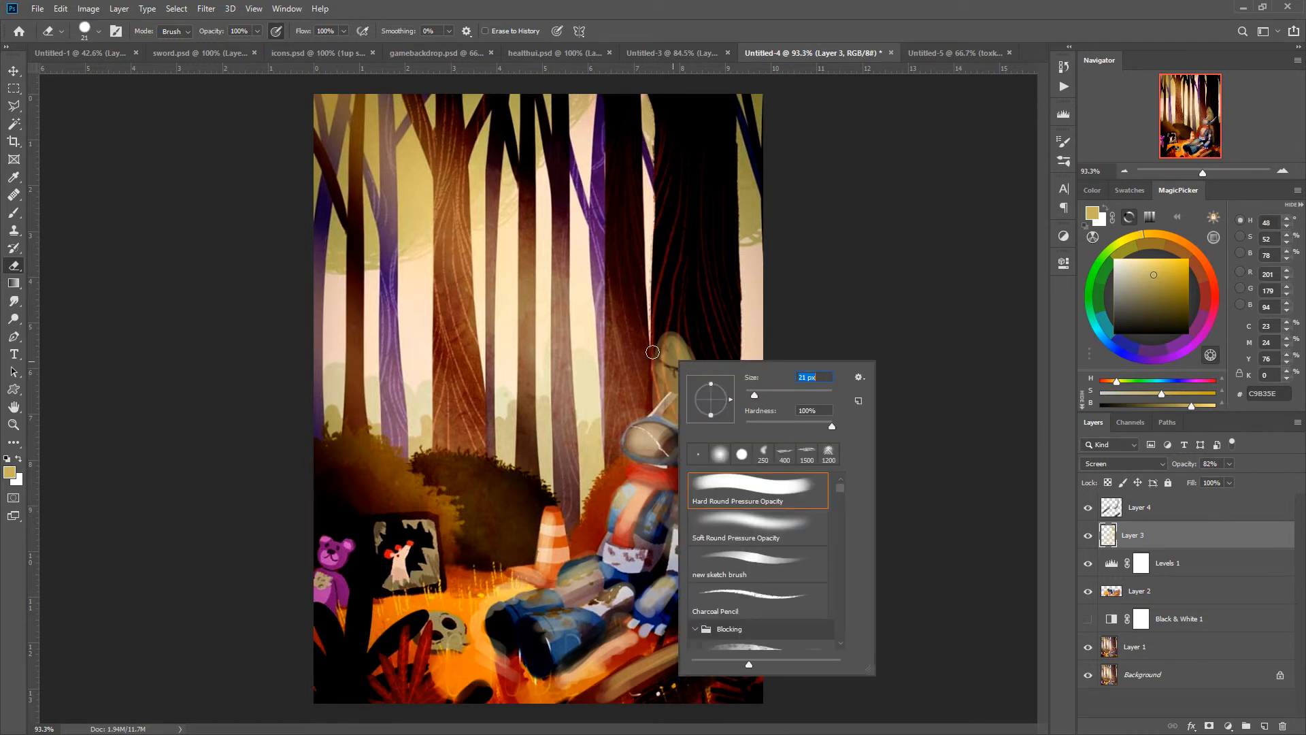
left_click(653, 352)
mouse_move(664, 362)
left_mouse_down()
mouse_move(693, 386)
mouse_move(660, 364)
left_mouse_up()
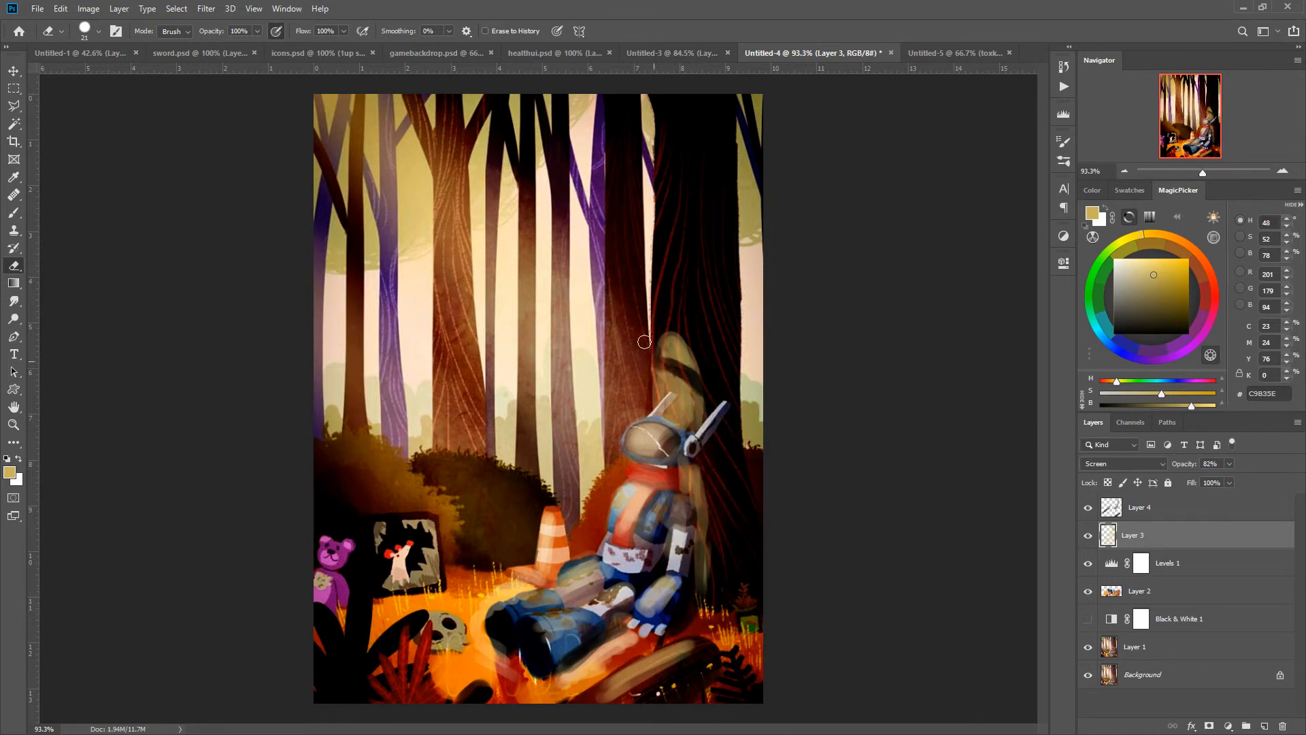
Break up the light on the trunk above and behind the robot into bark-like streaks with a 9 px eraser.
right_click(676, 371)
left_click_drag(754, 405, 751, 405)
left_click(677, 378)
mouse_move(675, 376)
left_mouse_down()
mouse_move(668, 387)
mouse_move(692, 401)
mouse_move(677, 416)
mouse_move(668, 356)
mouse_move(688, 342)
left_mouse_up()
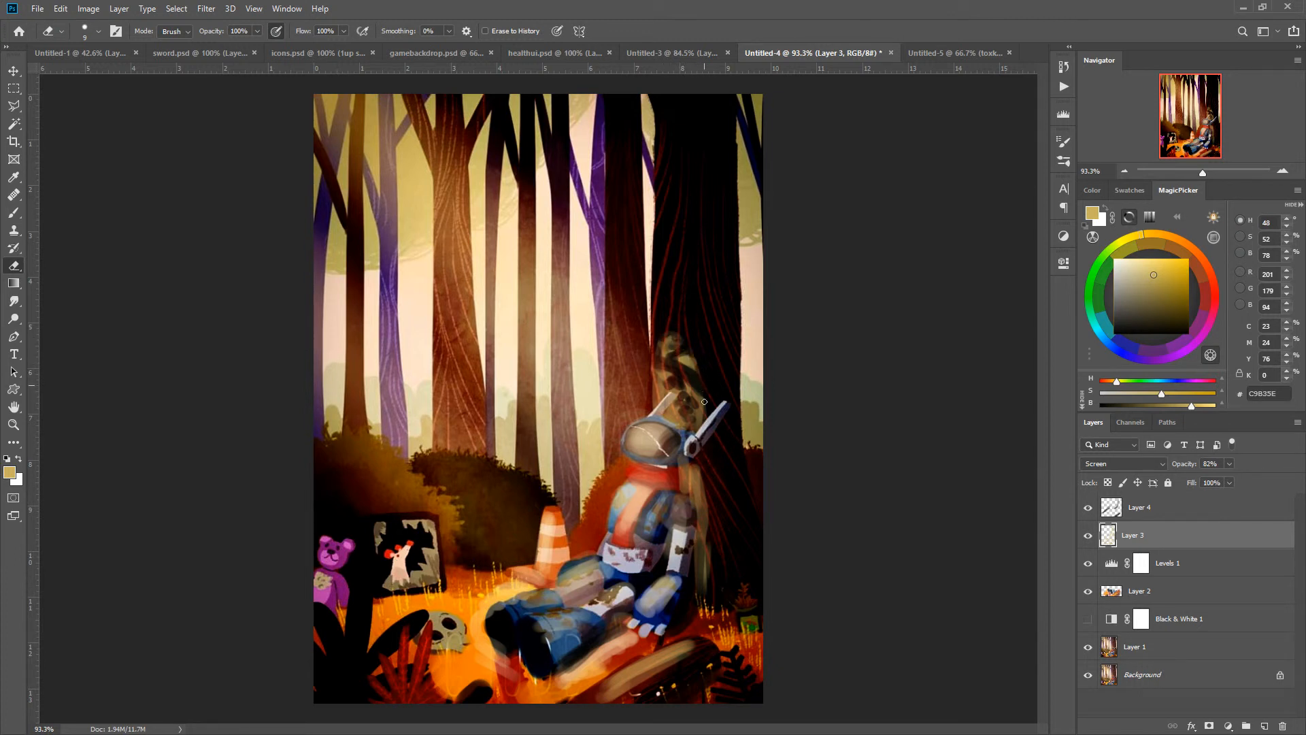
left_click_drag(661, 373, 647, 402)
left_click_drag(700, 477, 688, 479)
left_click_drag(705, 544, 700, 561)
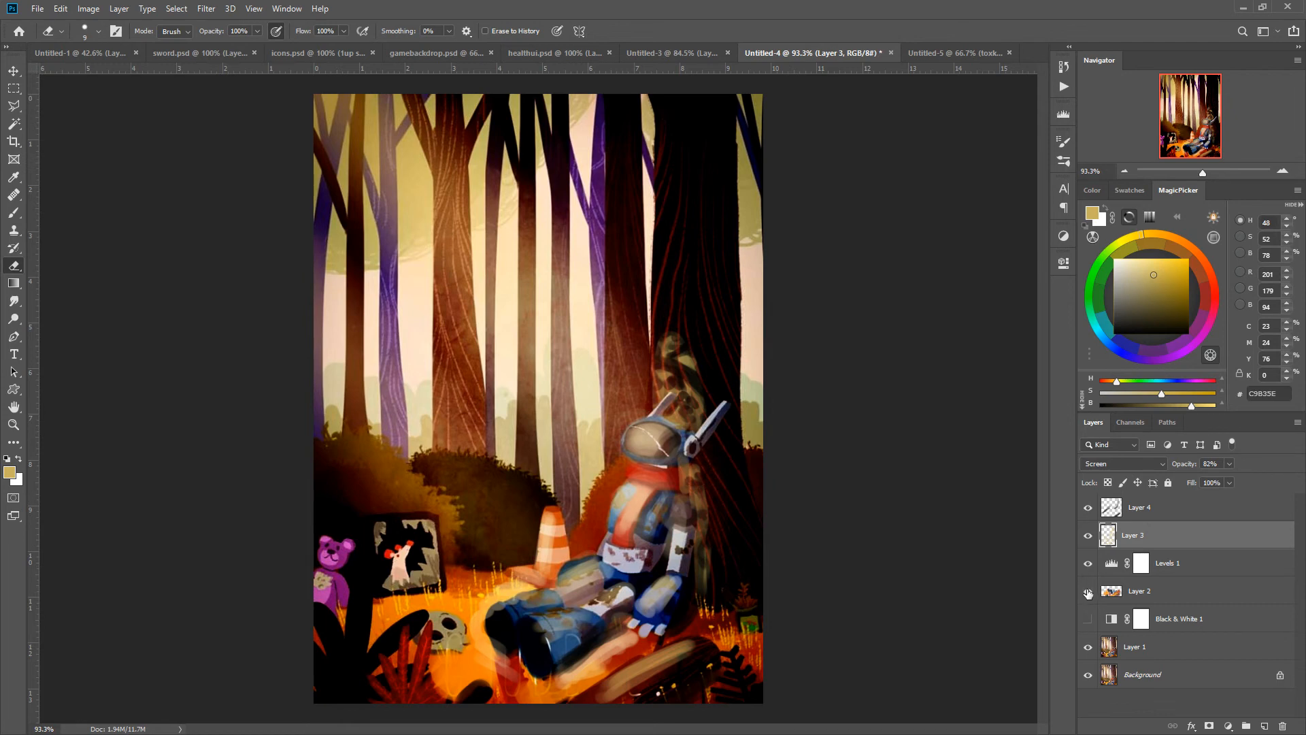
Move the Black & White 1 adjustment above Layer 4, show it to check the painting's values, and hide it again.
left_click_drag(1109, 646, 1104, 500)
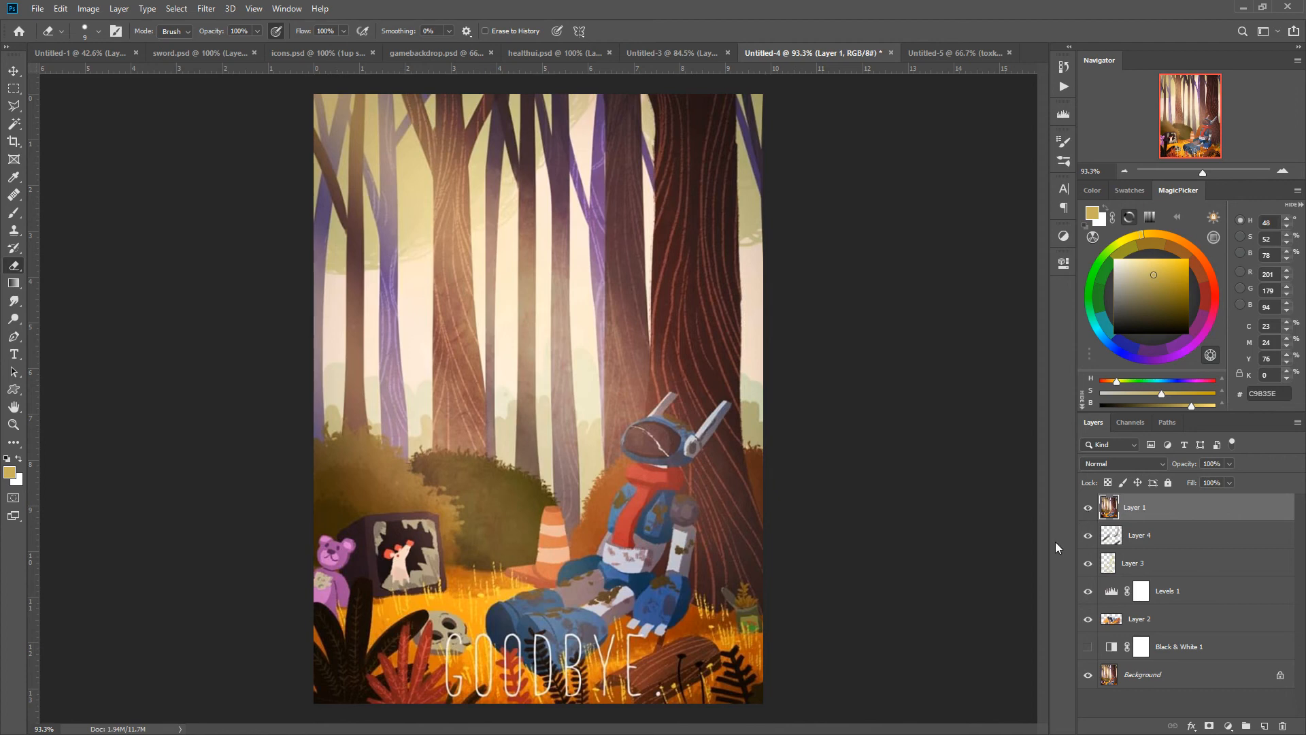
key("ctrl+shift+bracketleft")
left_click_drag(1111, 535, 1108, 502)
left_click(1087, 507)
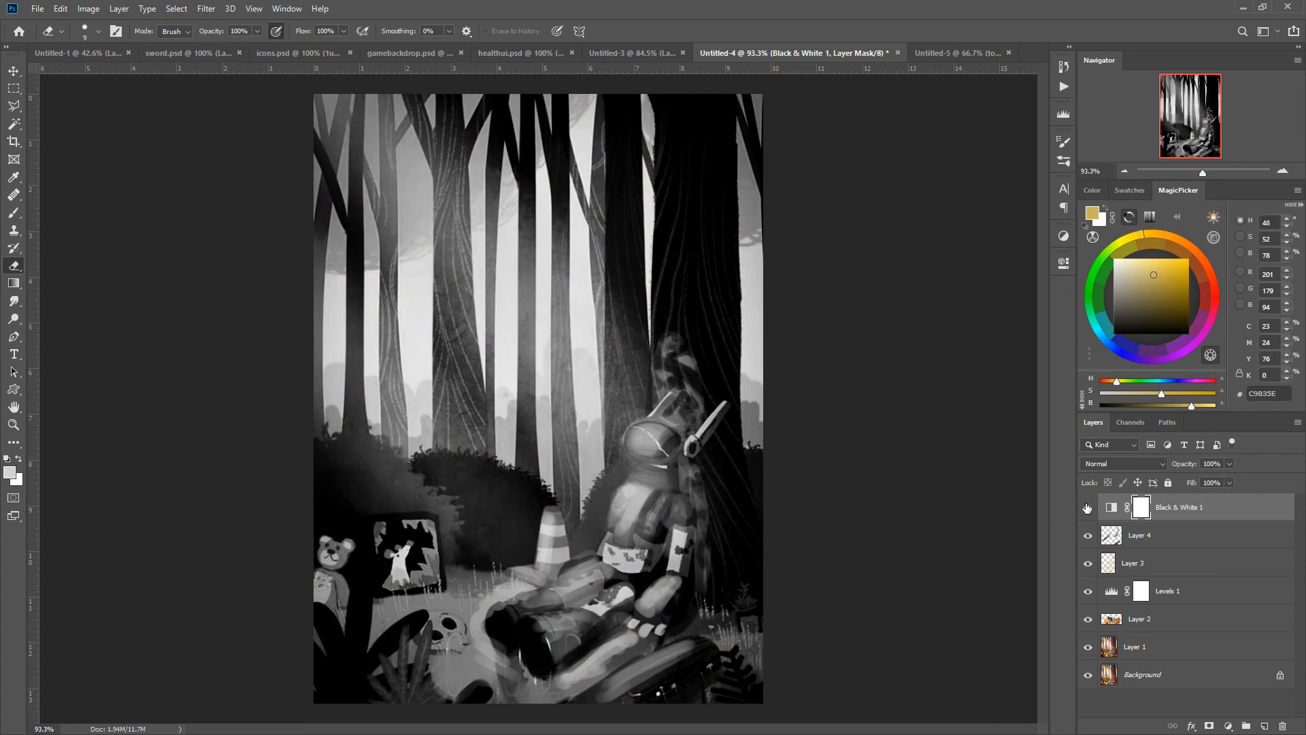
left_click(1088, 511)
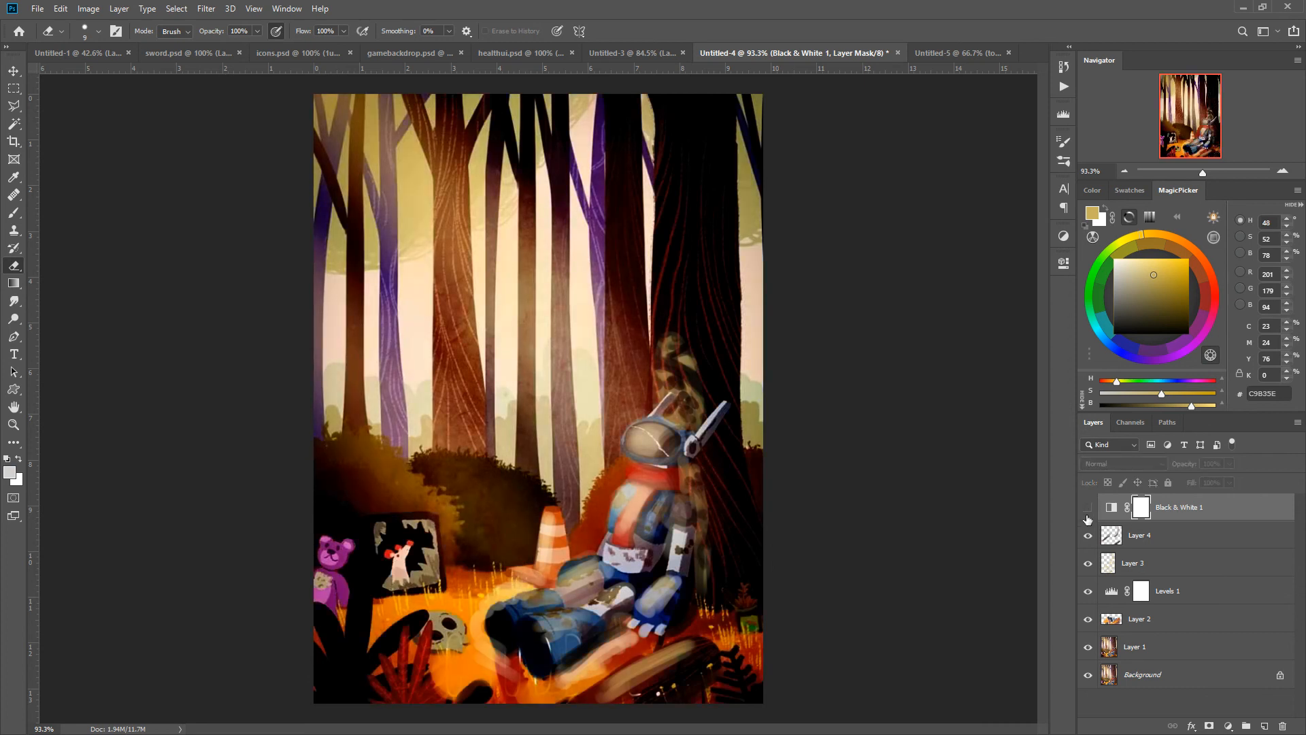
Hide Layer 4, Layer 3, Levels 1 and Layer 2, and toggle Black & White 1 to check the original illustration's values.
left_click_drag(1088, 539, 1089, 618)
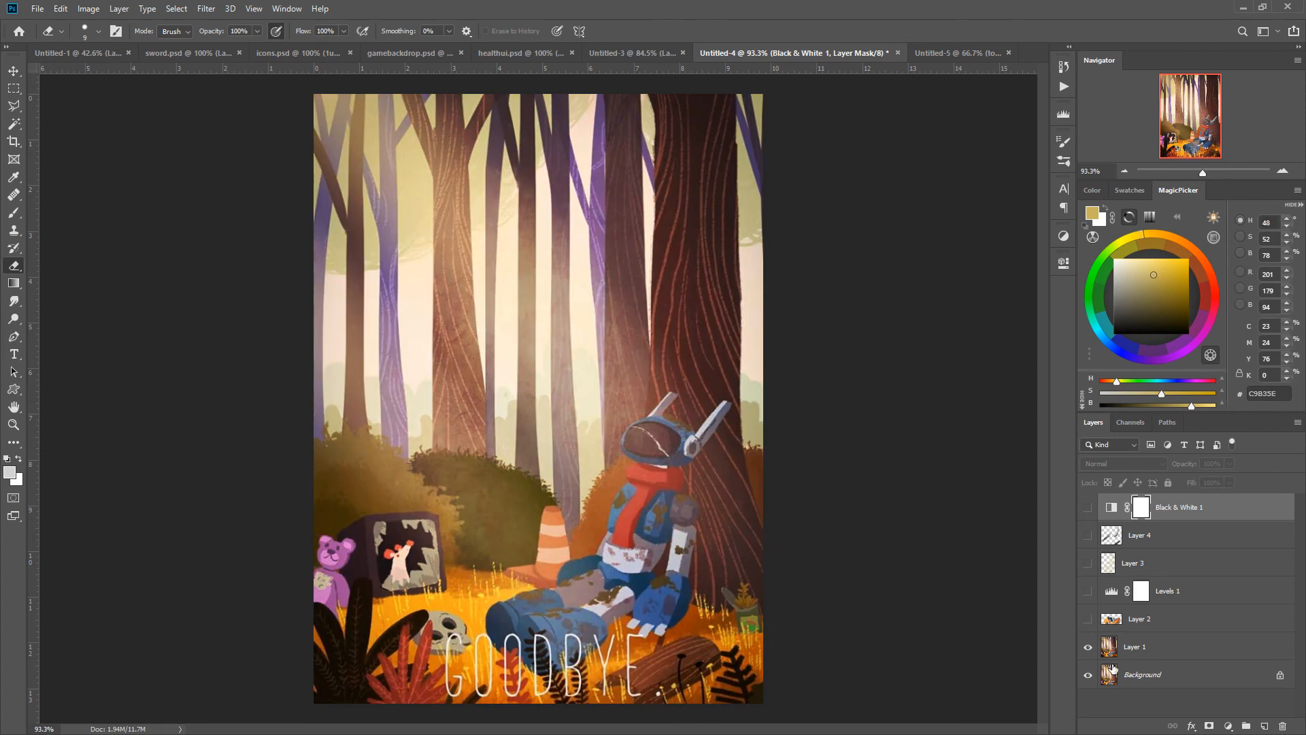
left_click(1089, 508)
left_click(1089, 508)
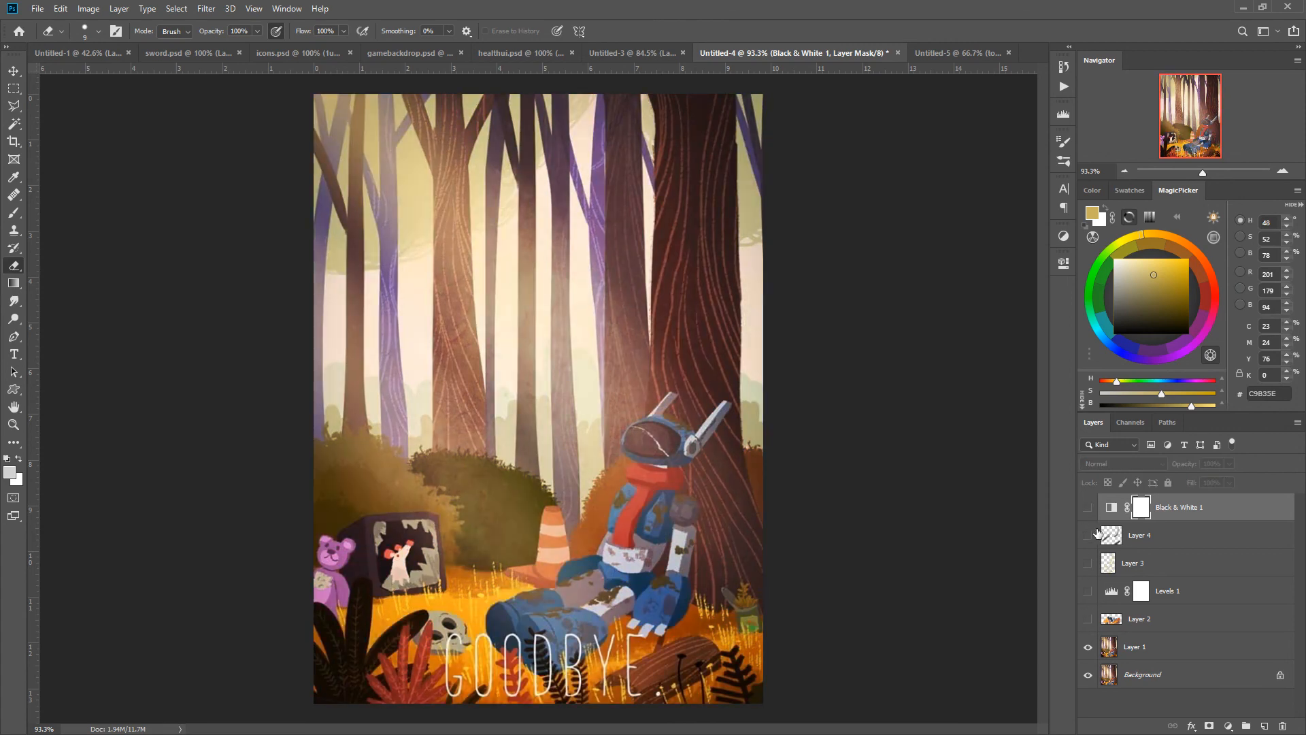